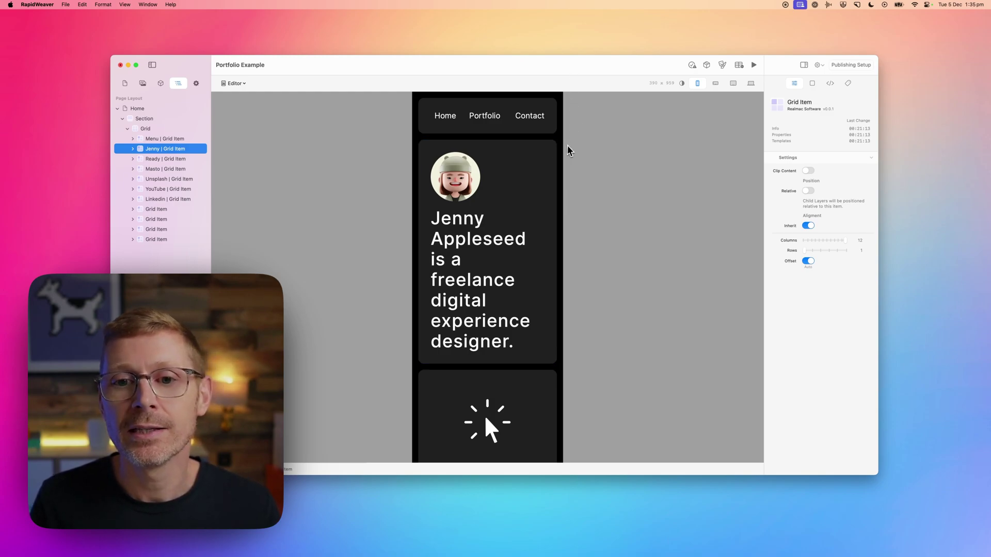
Step the portfolio preview through phone, landscape phone, tablet and the 1280-pixel desktop widths.
scroll(556, 152, "down", 3)
scroll(556, 153, "down", 20)
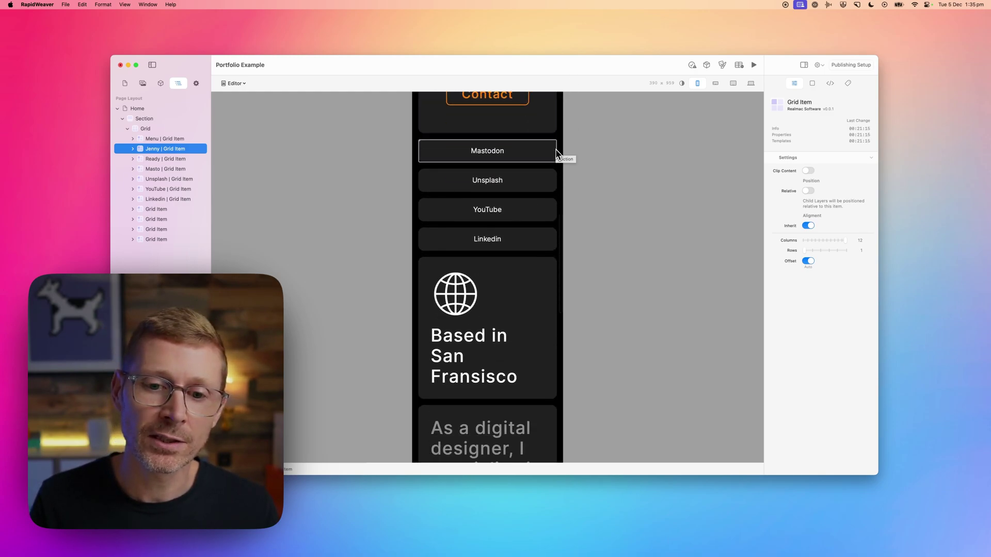
scroll(556, 152, "up", 20)
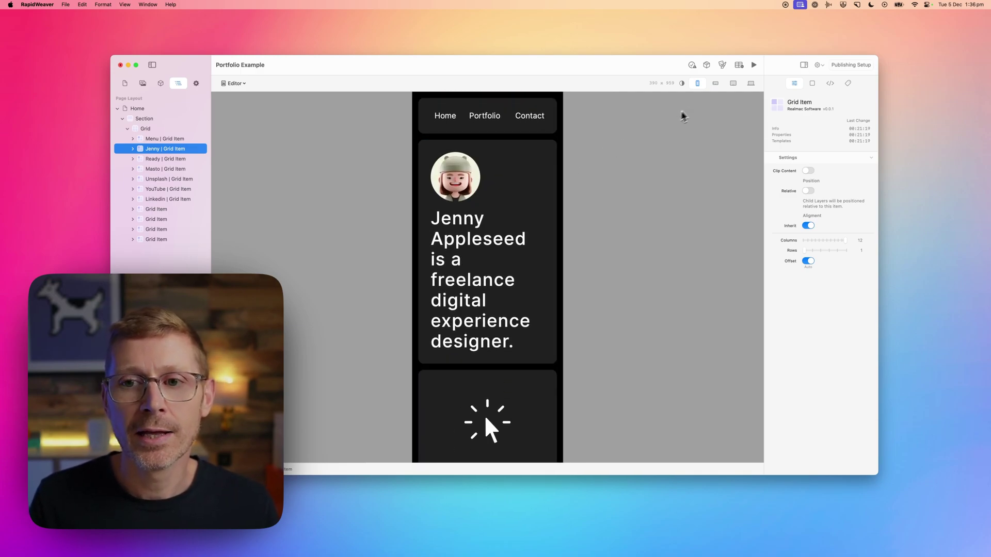
left_click(706, 85)
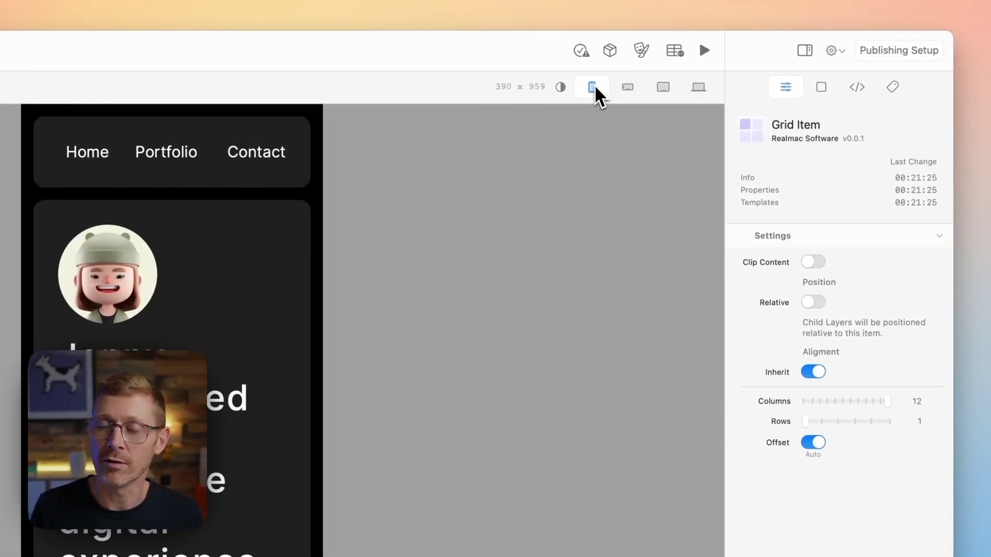
left_click(637, 100)
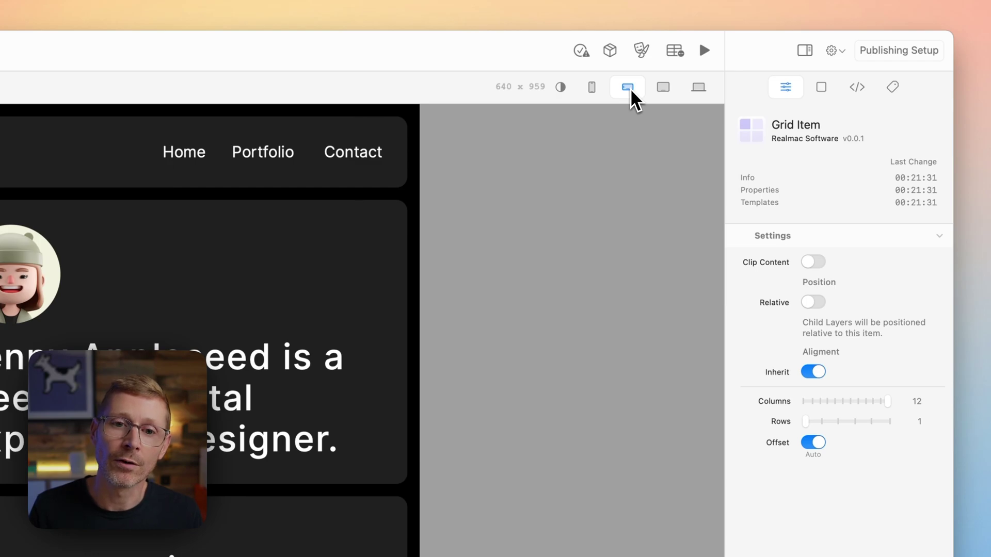
left_click(667, 99)
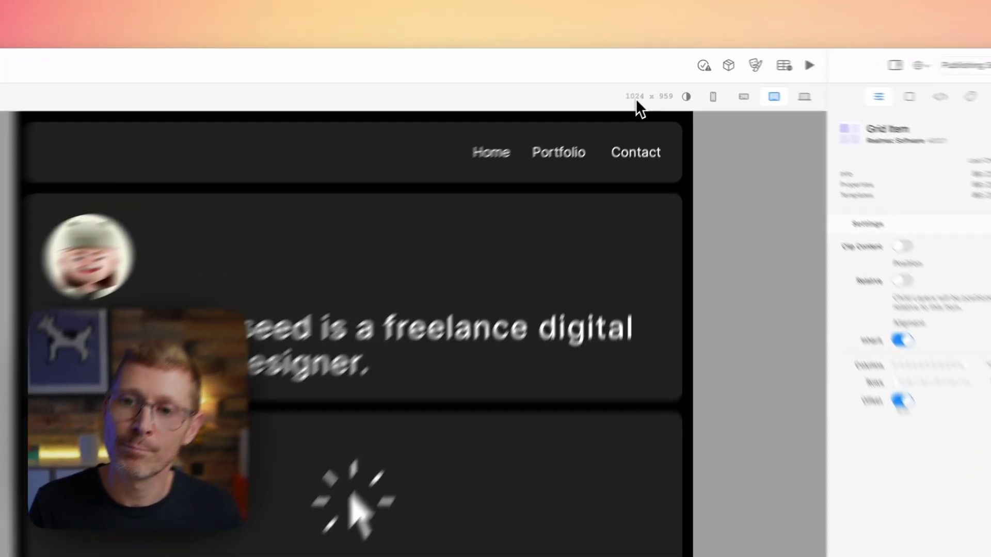
left_click(804, 97)
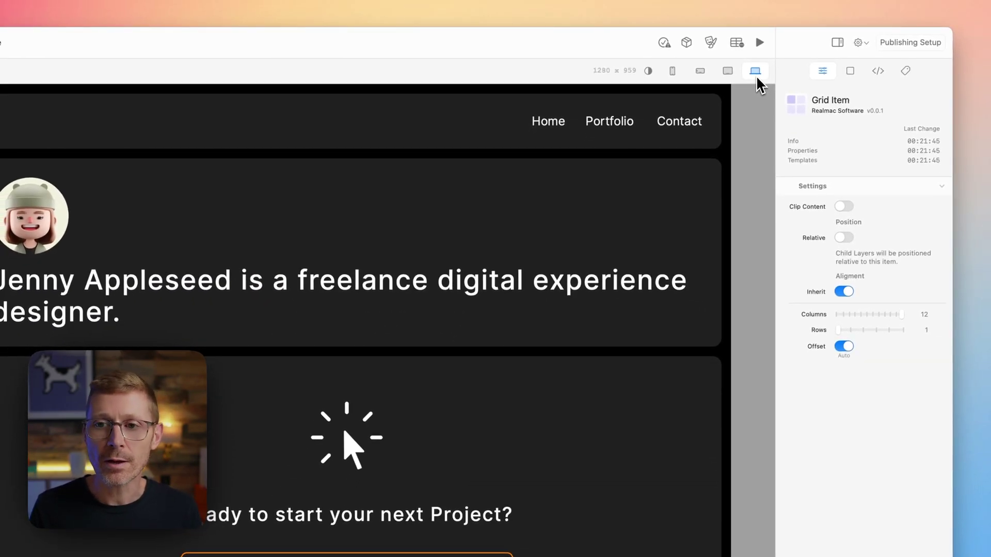
Cycle through the device presets, then drag the canvas to a custom width of about 1124 pixels.
left_click(672, 71)
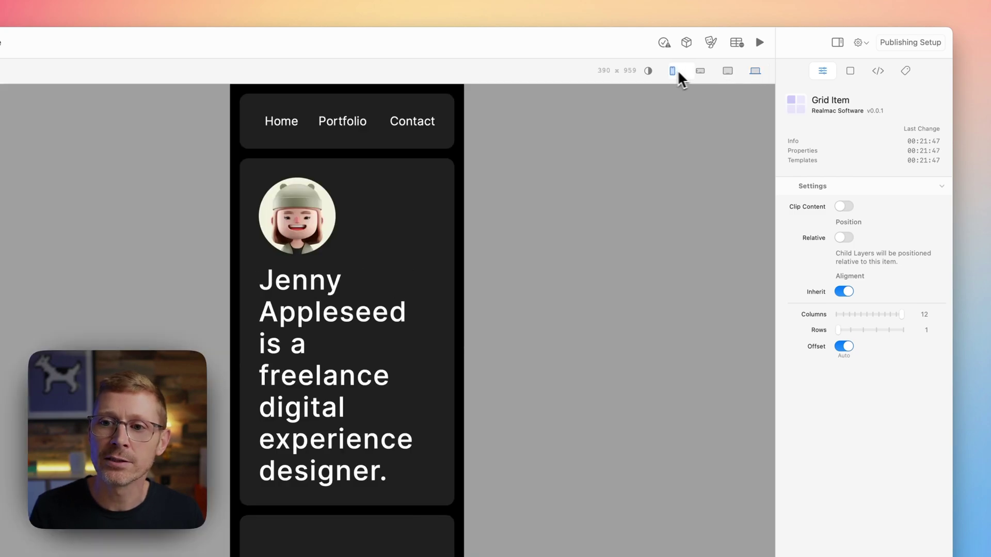
left_click(700, 71)
left_click(727, 71)
left_click(753, 71)
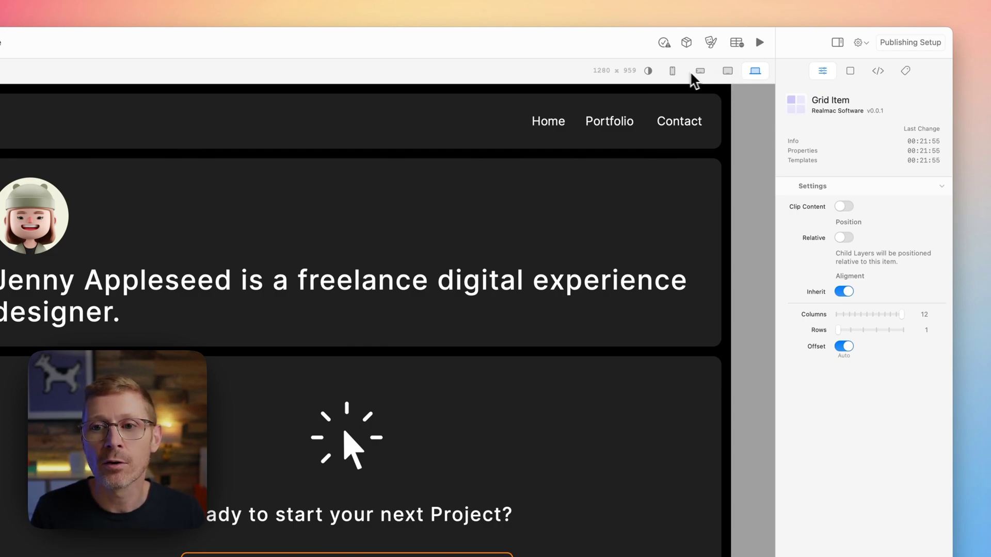
left_click_drag(734, 105, 534, 120)
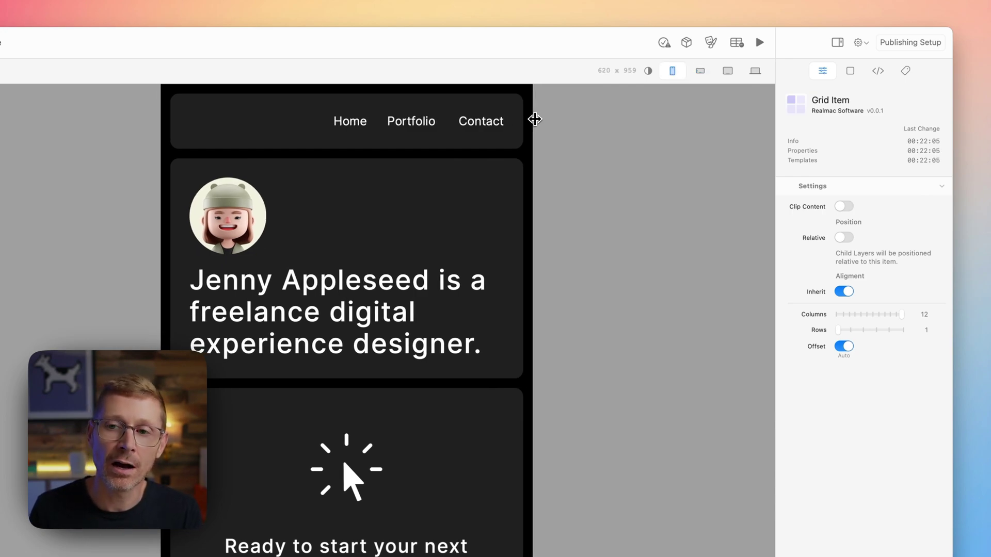
left_click_drag(535, 119, 703, 121)
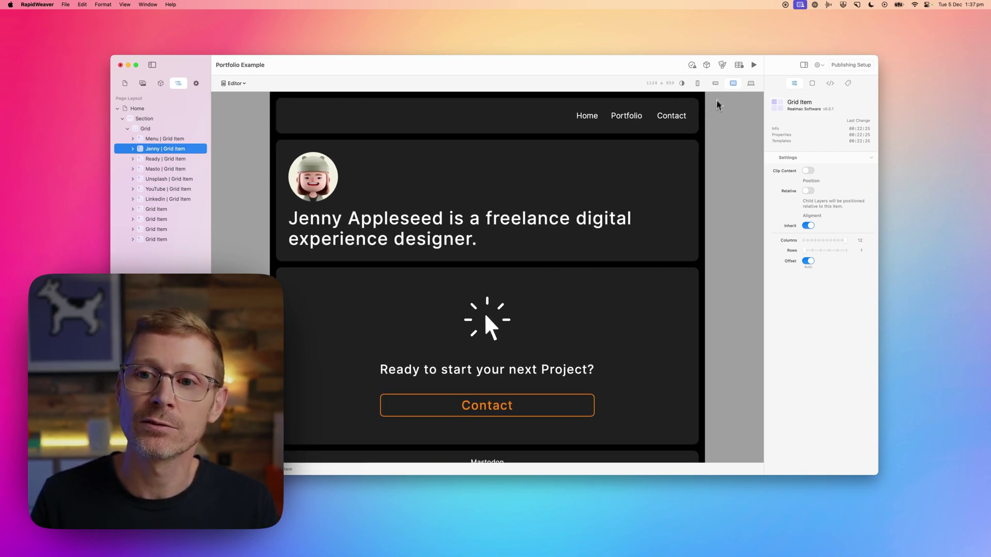
left_click(722, 65)
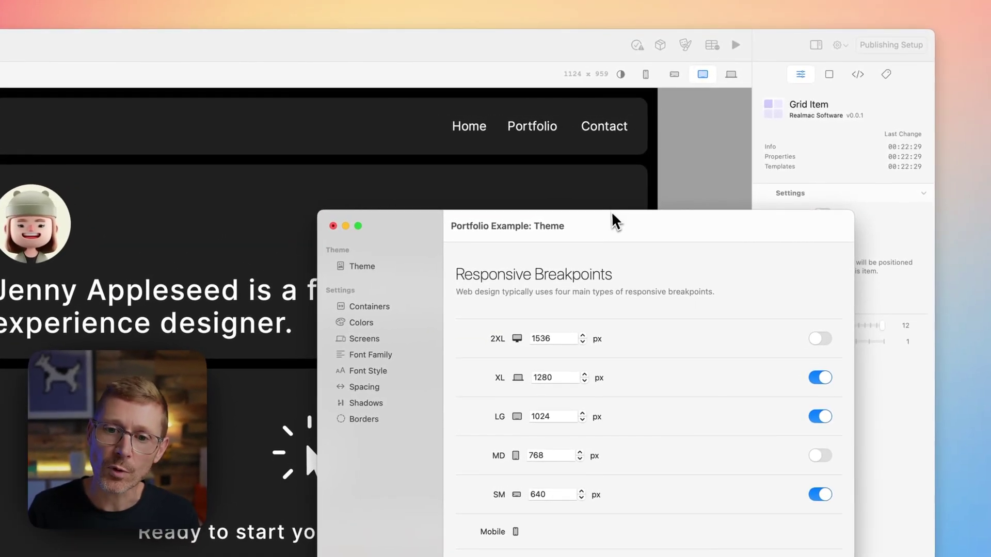
left_click(377, 339)
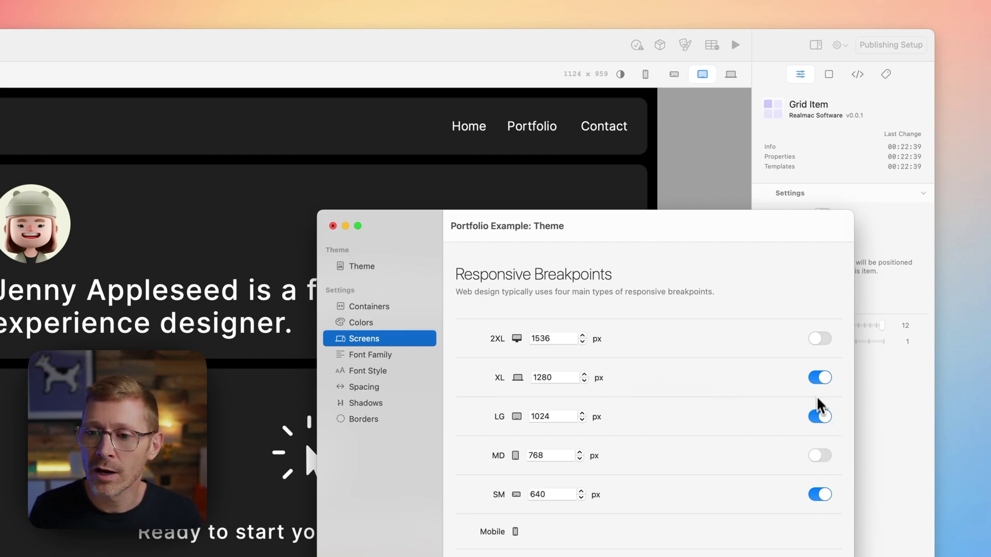
left_click(821, 343)
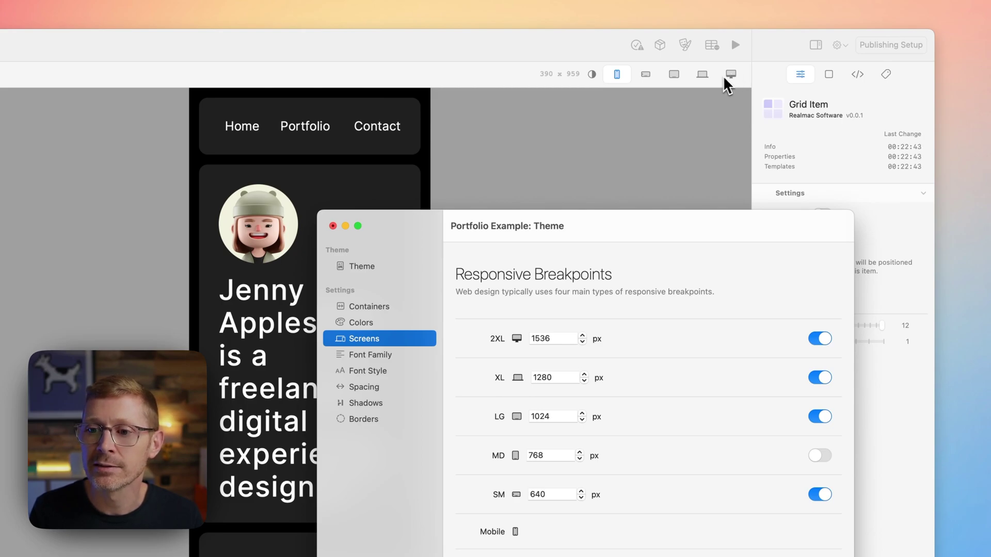
left_click(822, 457)
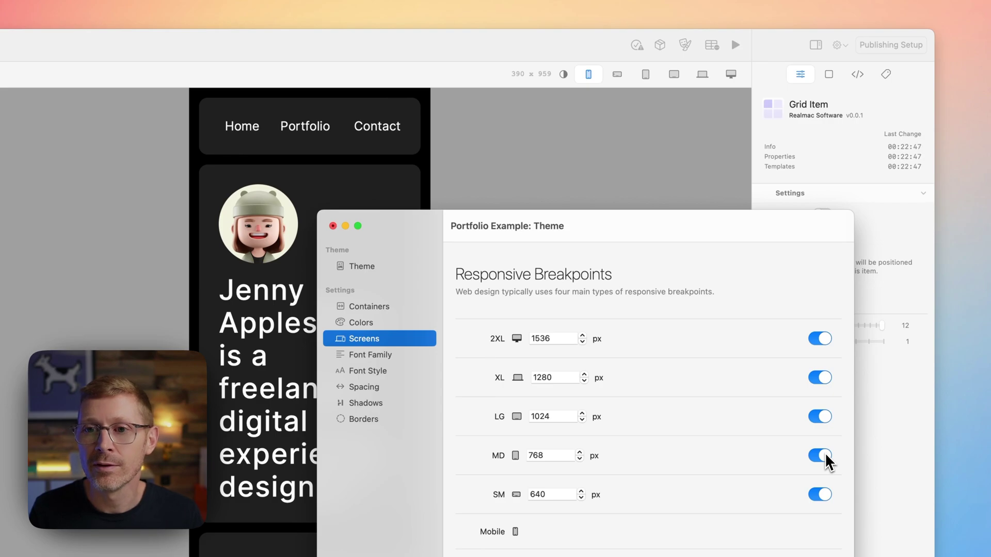
left_click(472, 177)
left_click_drag(436, 191, 497, 200)
left_click(687, 46)
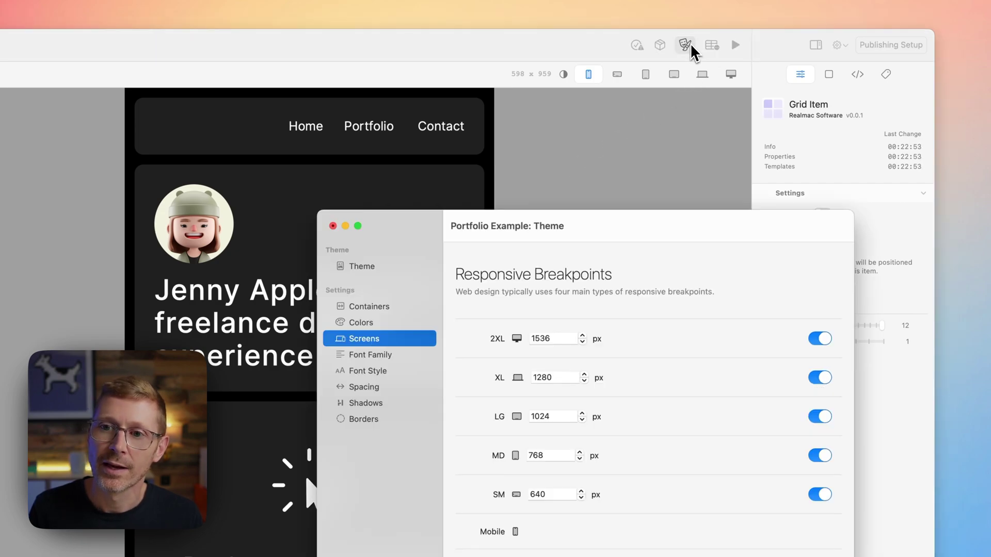
left_click(819, 337)
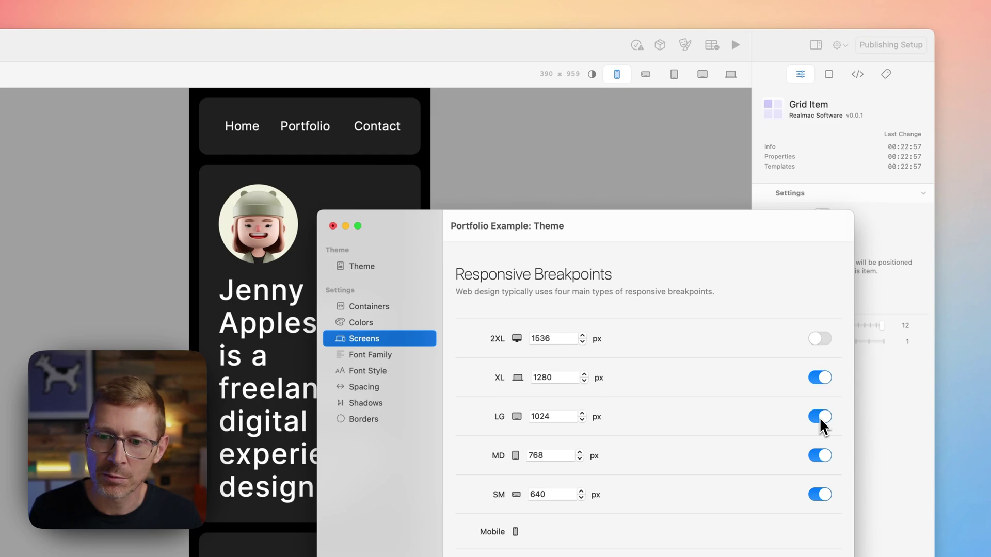
left_click(826, 460)
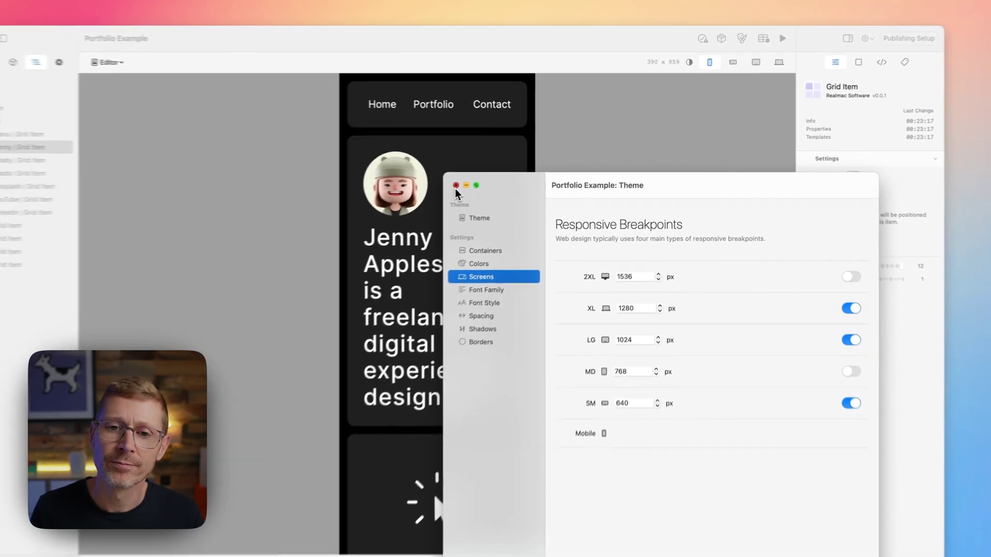
left_click(333, 227)
Flip between the phone, landscape phone, tablet and desktop previews to compare the breakpoints.
left_click(752, 58)
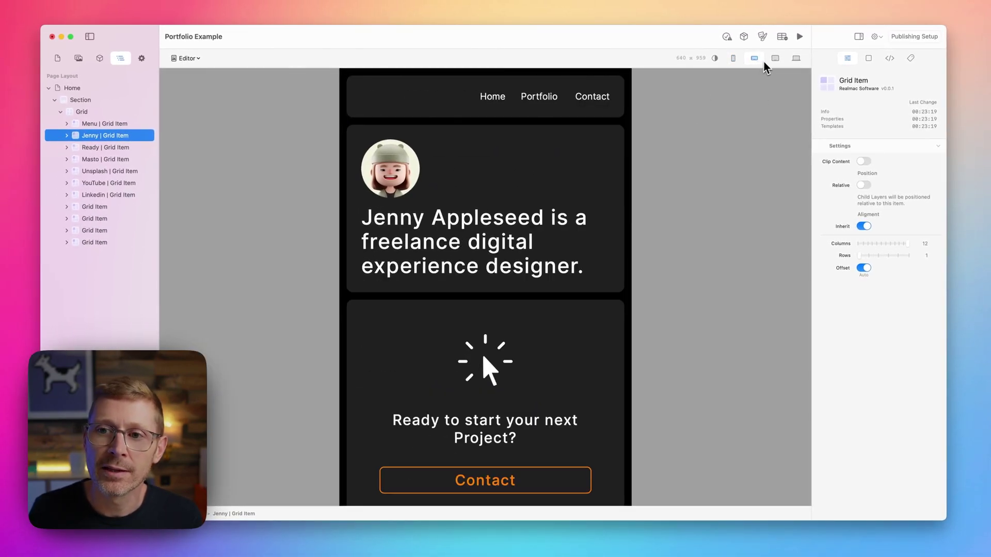
left_click(775, 58)
left_click(796, 58)
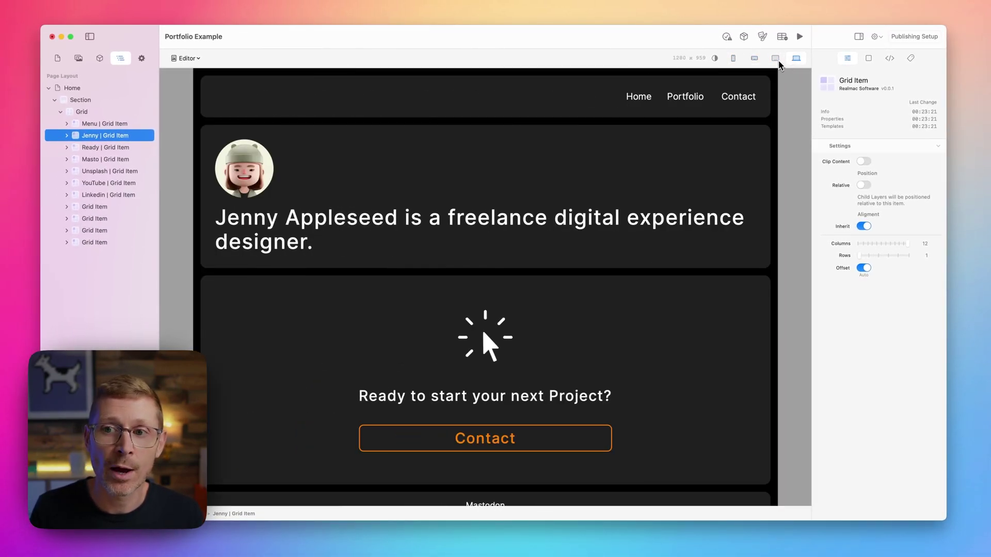
left_click(775, 58)
left_click(754, 59)
left_click(733, 58)
left_click(754, 58)
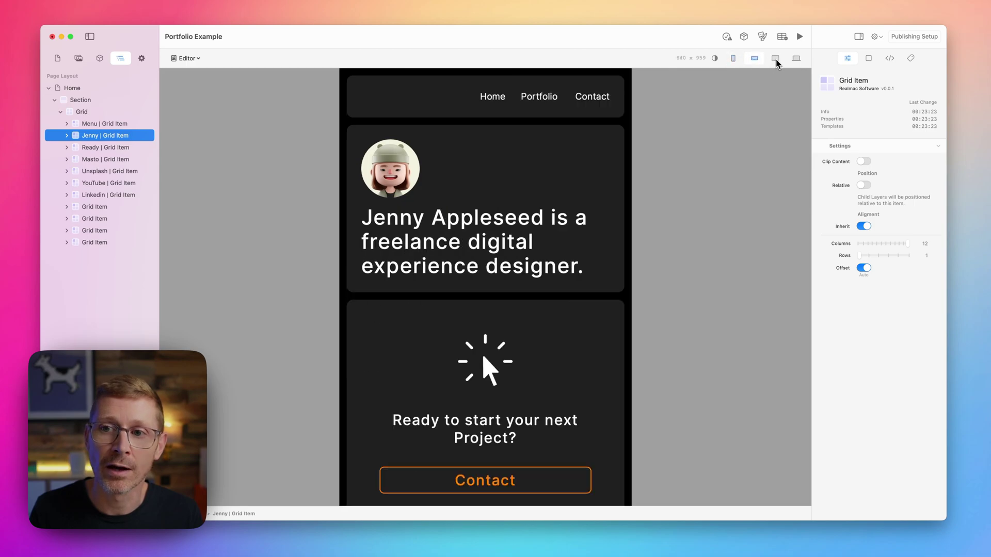
left_click(775, 58)
left_click(796, 58)
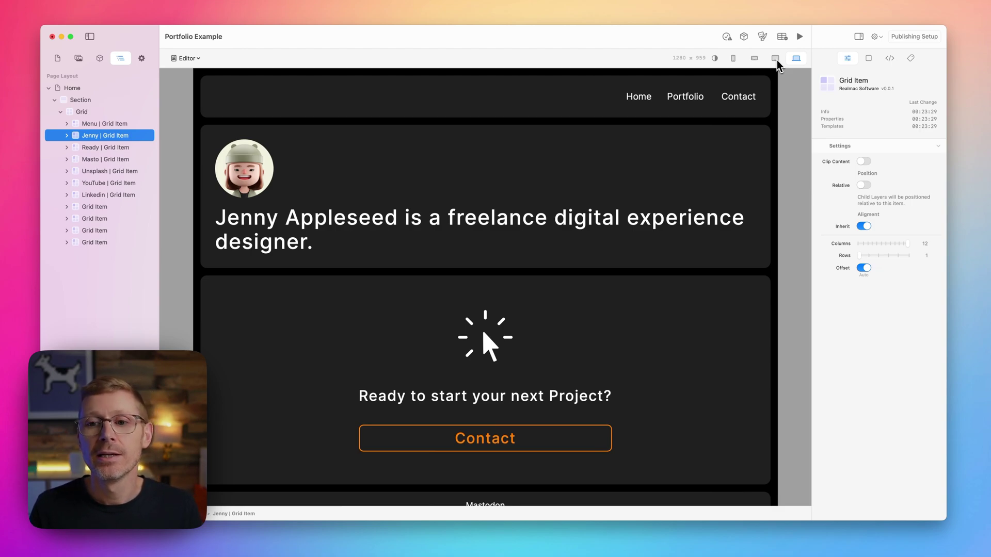
Scroll through the phone and landscape phone previews, then settle on the 1024-pixel tablet preset.
left_click(734, 60)
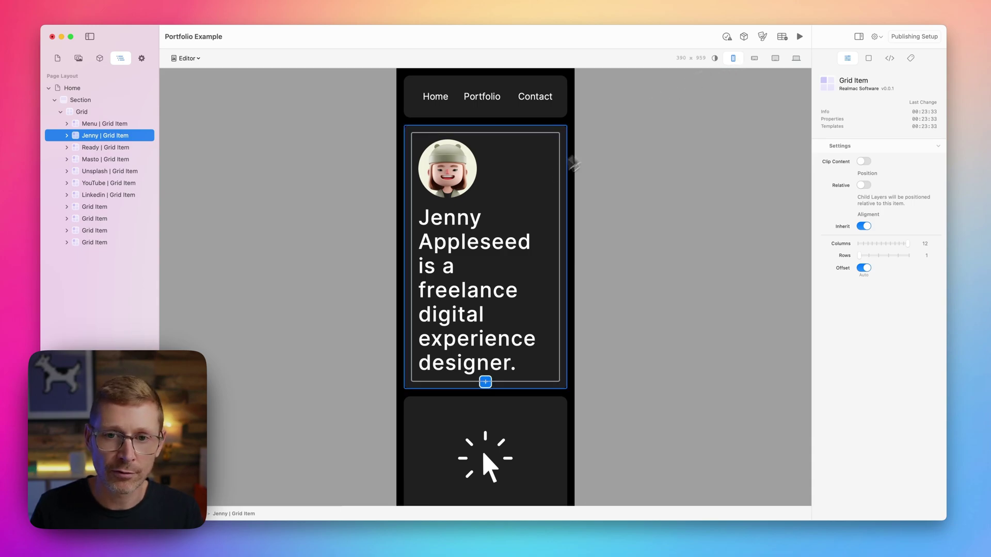
scroll(572, 181, "down", 10)
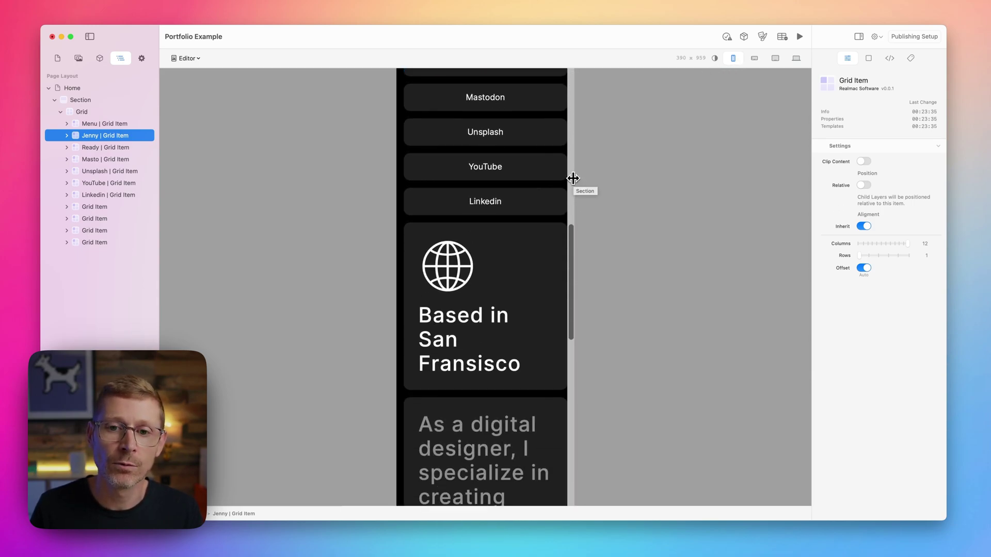
left_click(755, 58)
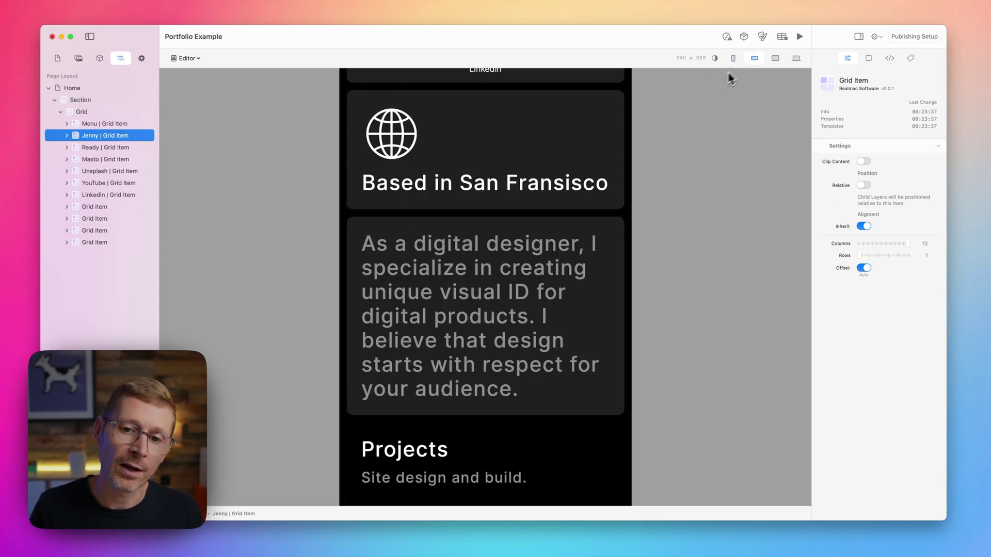
scroll(579, 139, "up", 4)
scroll(574, 138, "up", 8)
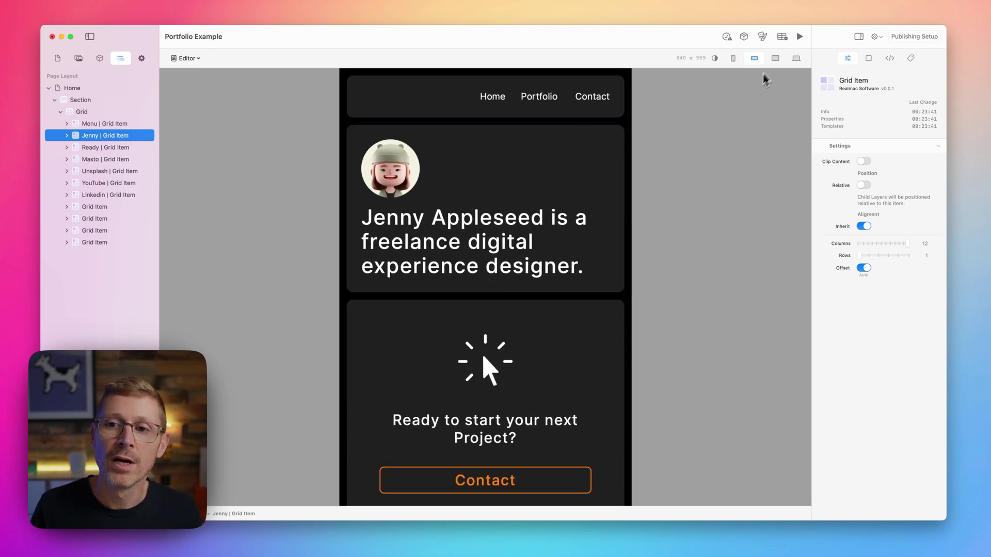
left_click(775, 58)
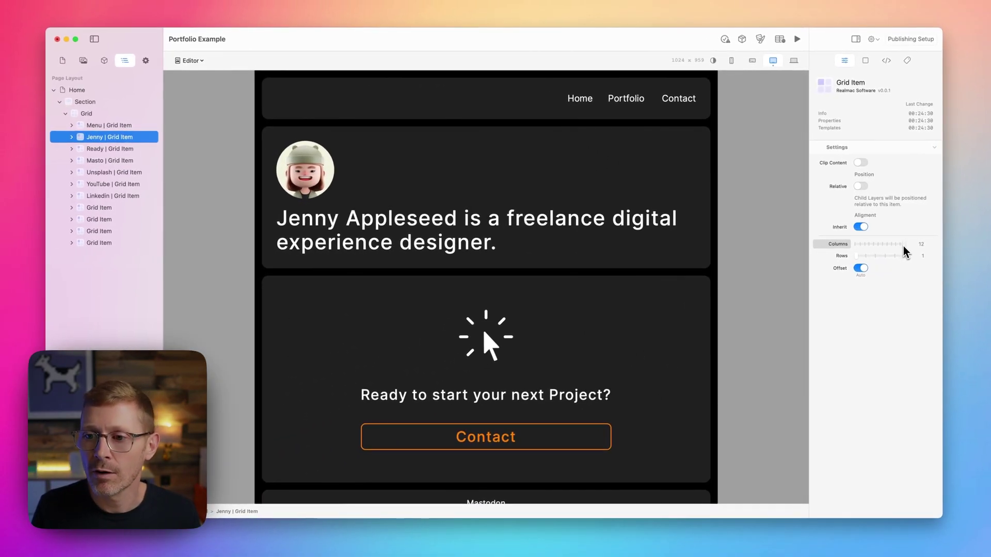
Set the Jenny intro card and the Ready card to 6 columns each at 1024 width.
left_click_drag(873, 253, 850, 253)
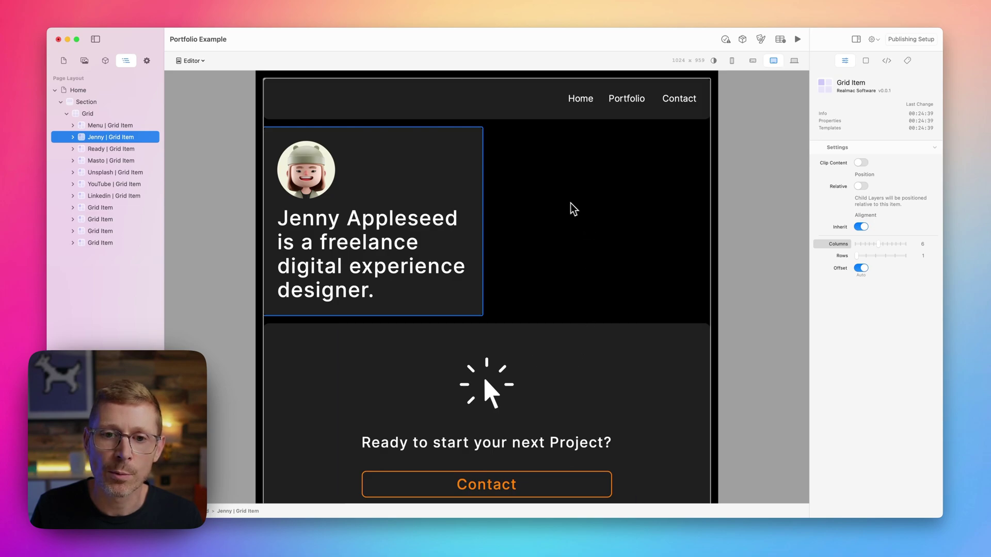
left_click(120, 150)
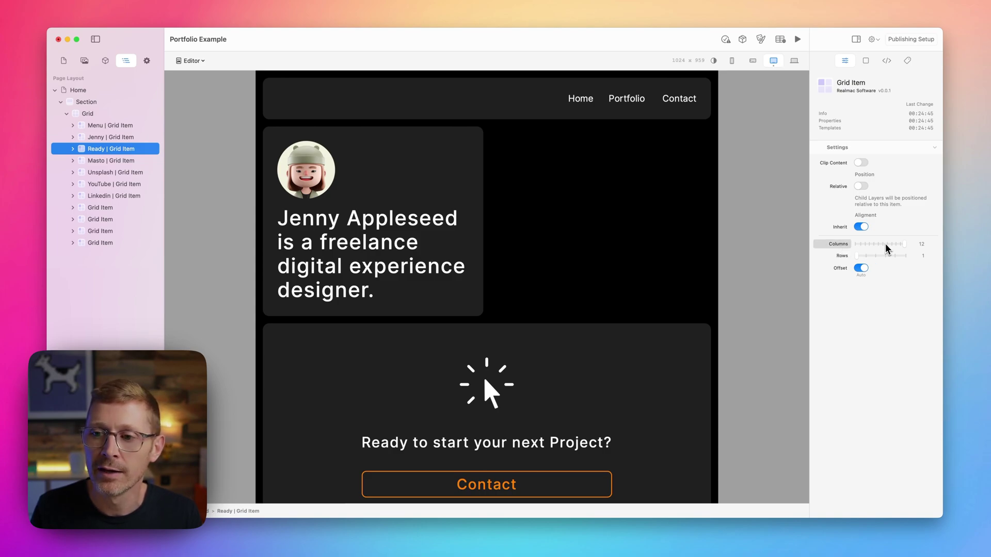
left_click_drag(888, 244, 873, 245)
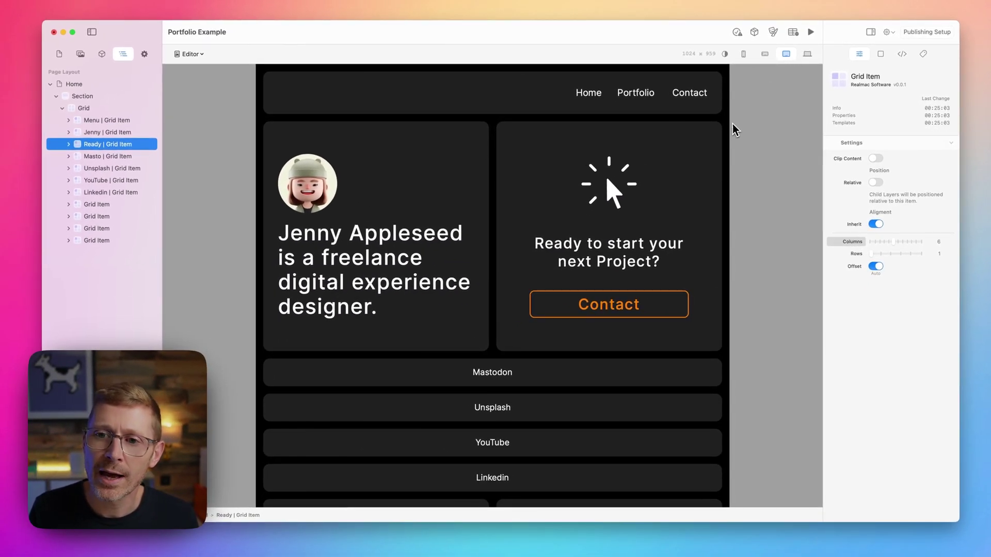
Nudge the preview width to test reflow, then show the page at 1280-pixel desktop width.
mouse_move(730, 125)
left_mouse_down()
mouse_move(580, 126)
mouse_move(736, 127)
left_mouse_up()
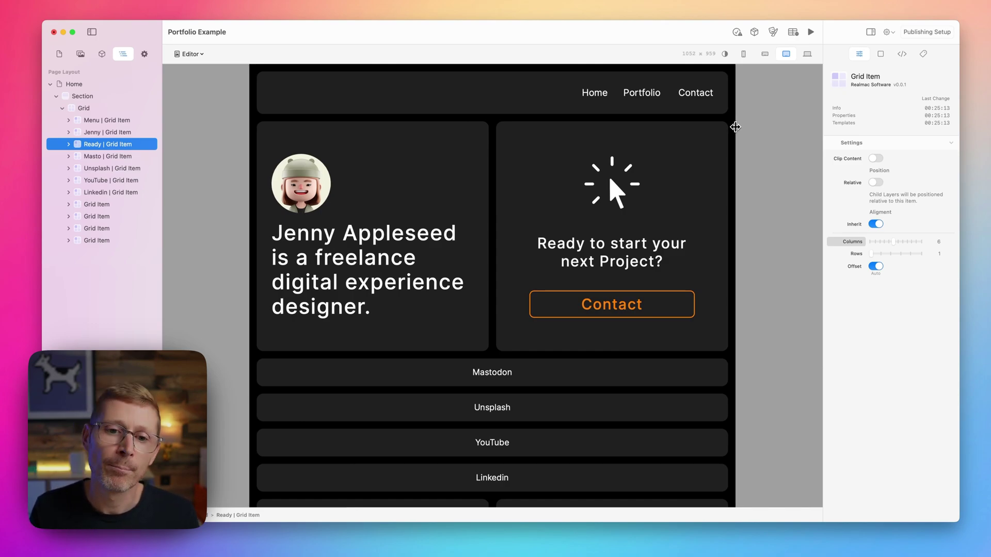
left_click(808, 54)
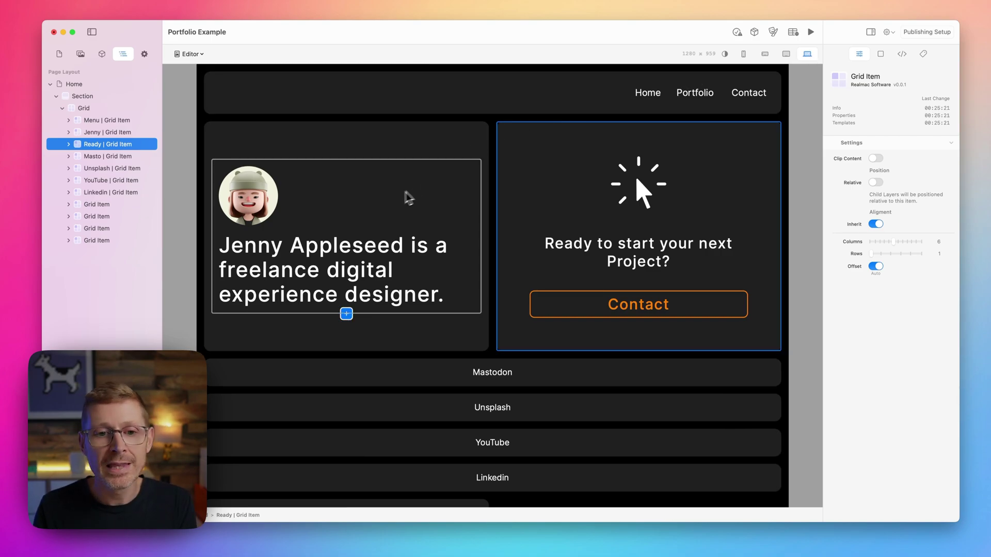
Widen the Jenny card to 8 columns and narrow Ready to 4, then test preview resizing.
left_click(89, 133)
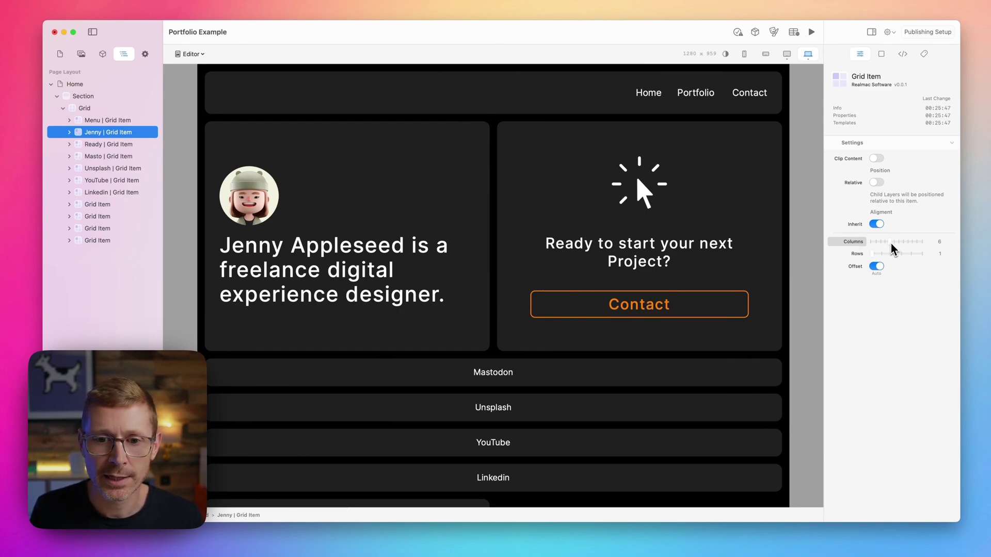
left_click_drag(891, 243, 906, 243)
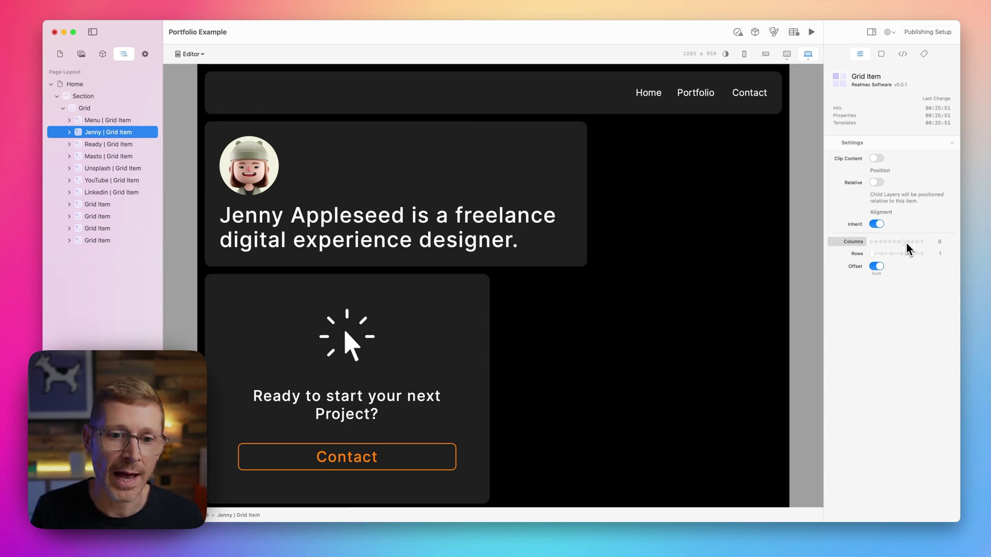
left_click(109, 149)
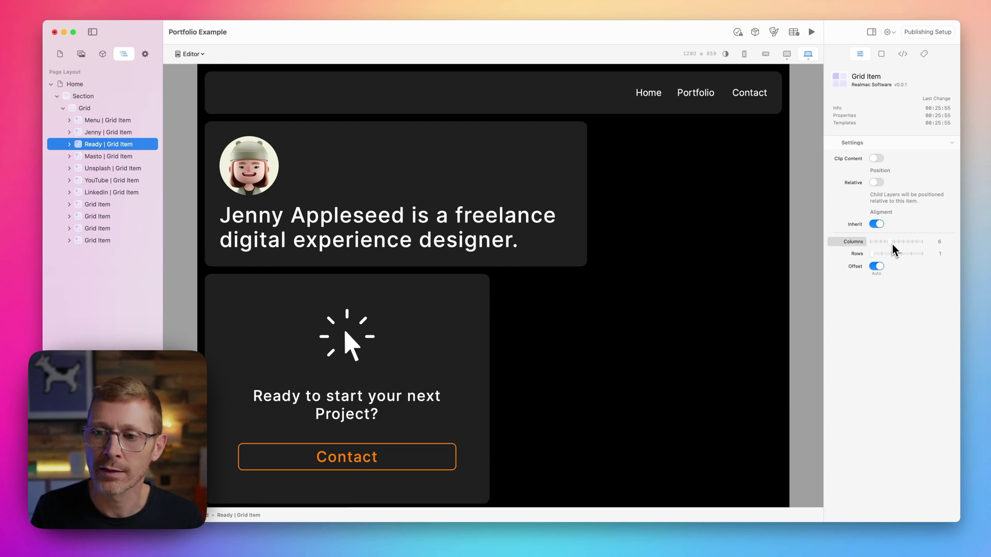
left_click_drag(893, 244, 883, 242)
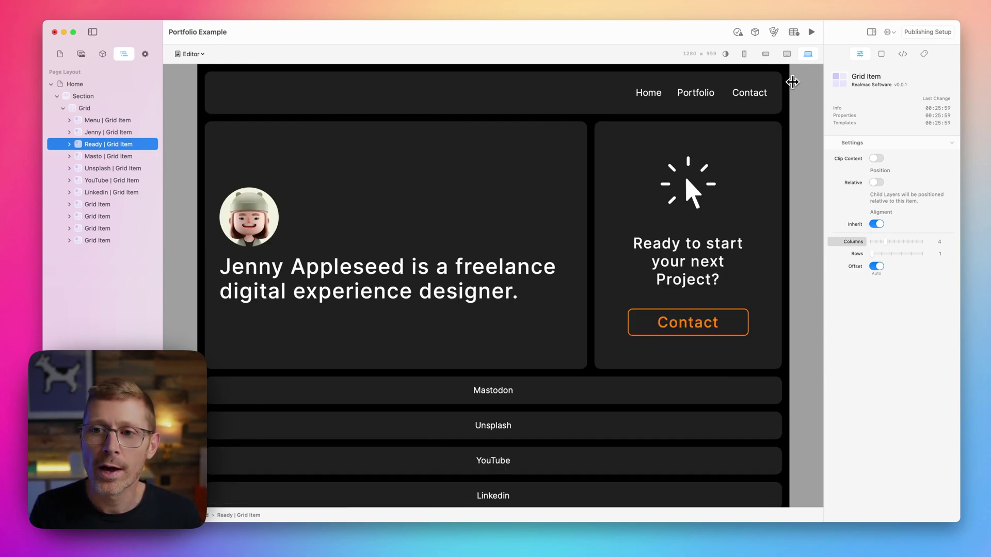
left_click_drag(792, 83, 824, 85)
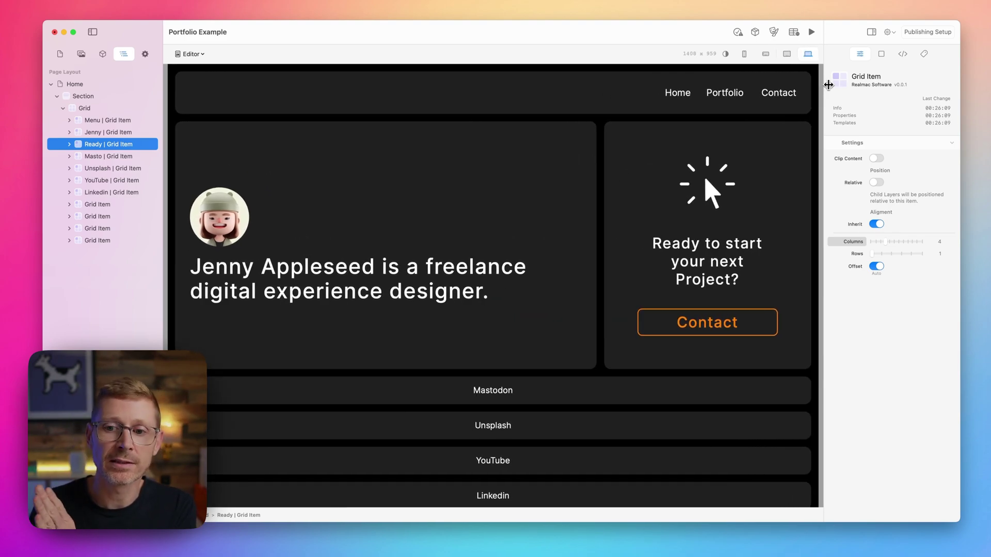
left_click_drag(829, 84, 766, 84)
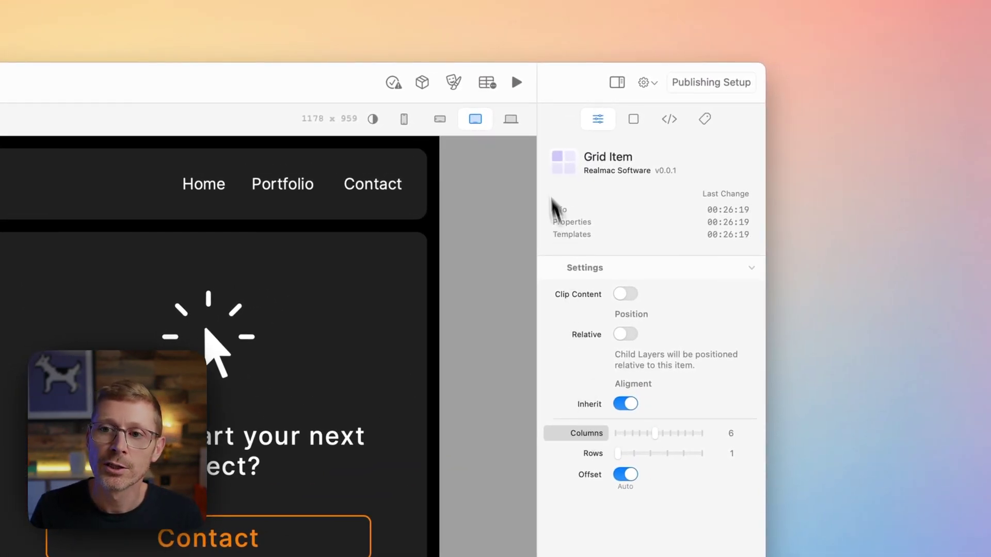
left_click(435, 126)
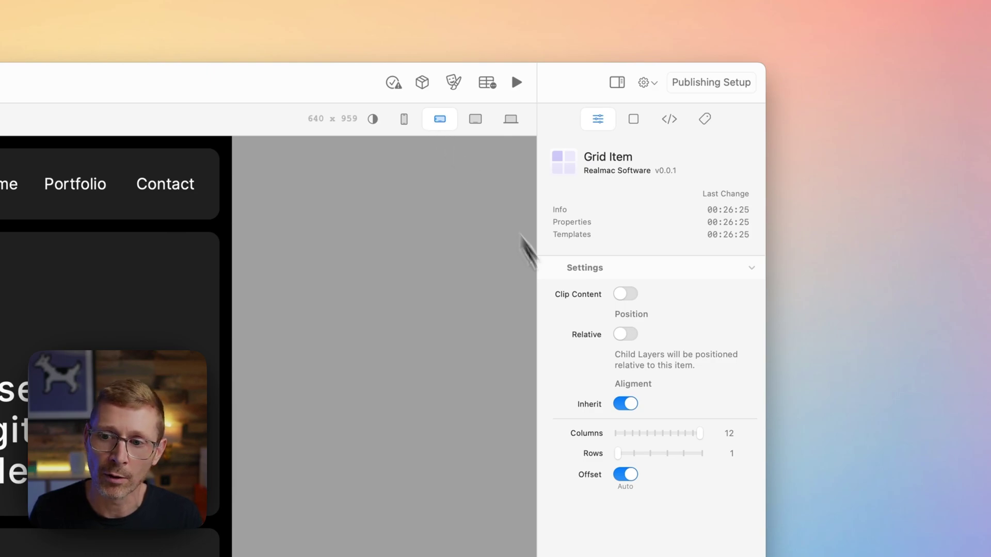
left_click_drag(594, 455, 675, 458)
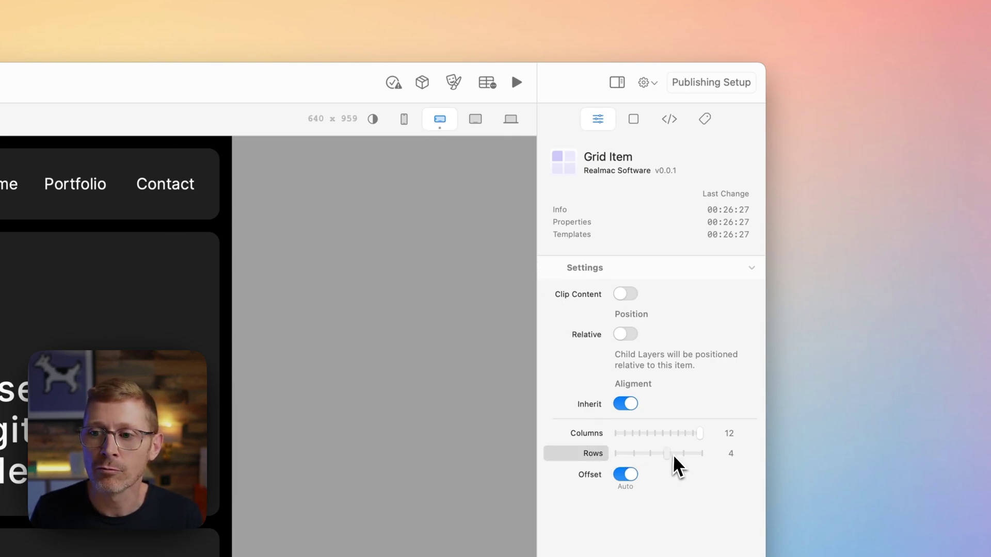
left_click(477, 123)
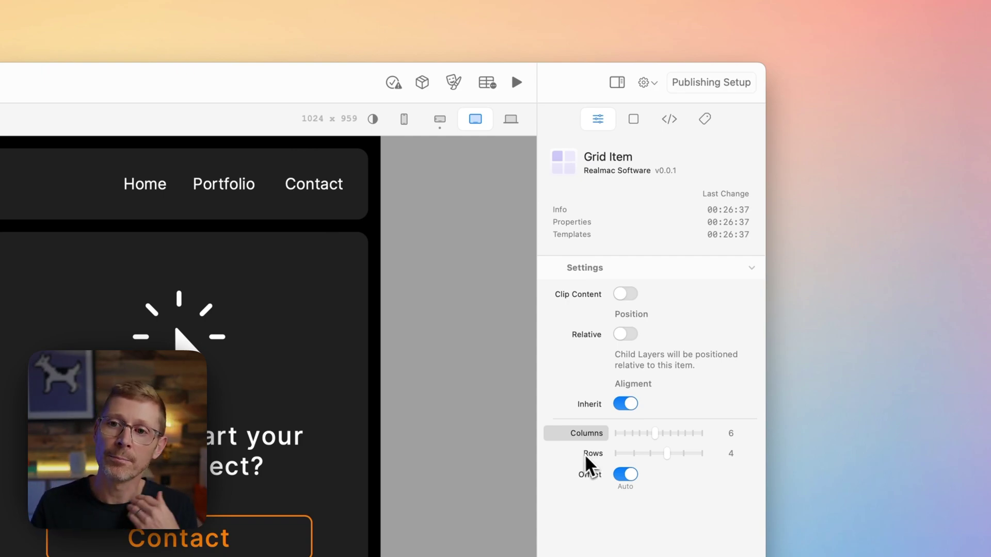
left_click(442, 118)
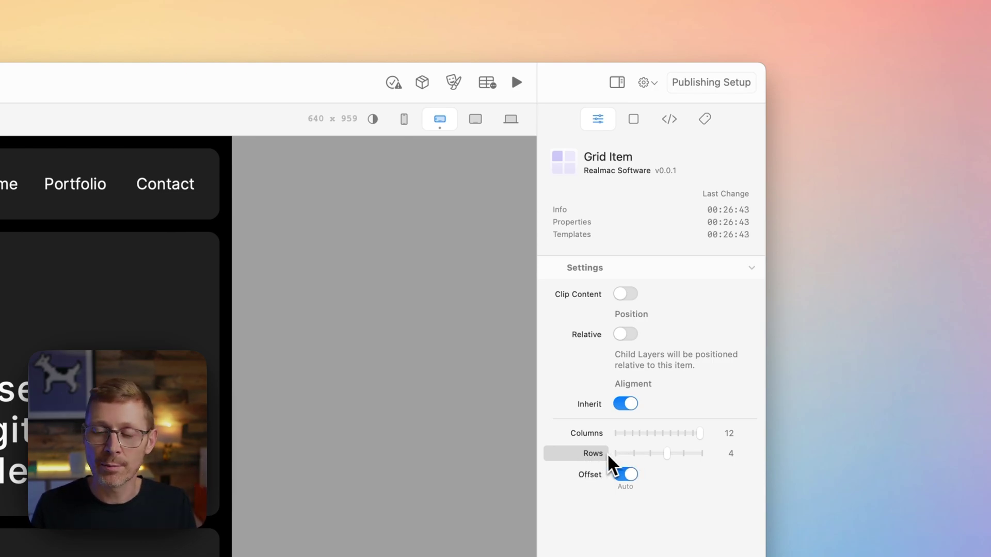
left_click_drag(589, 458, 583, 459)
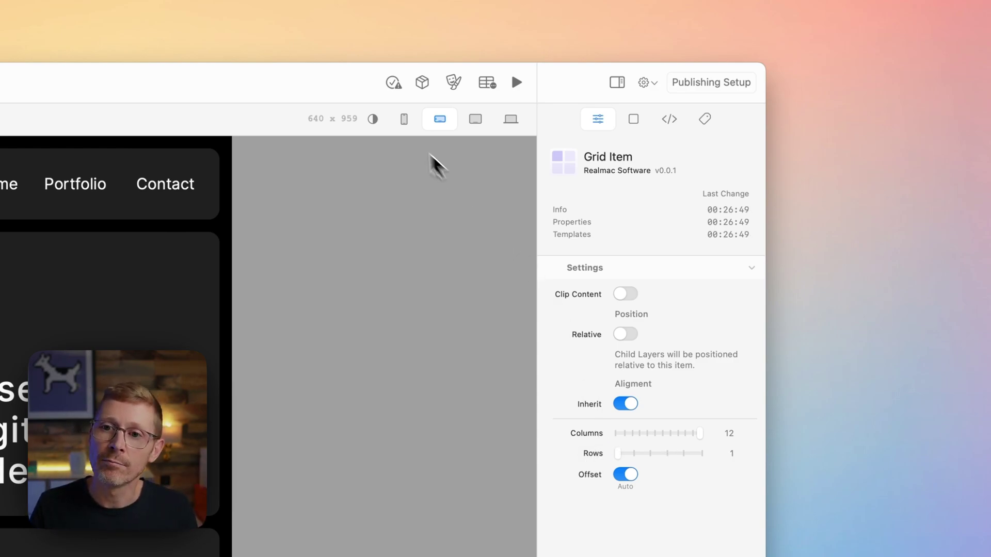
At 1024 tablet width, set the Mastodon and Unsplash buttons to 3 columns each.
left_click(475, 118)
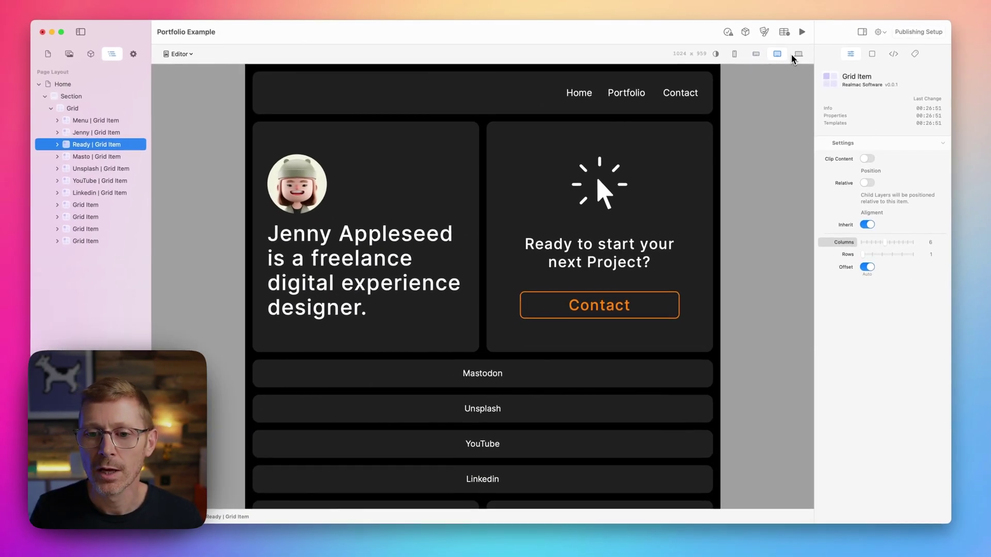
left_click(797, 53)
left_click(781, 53)
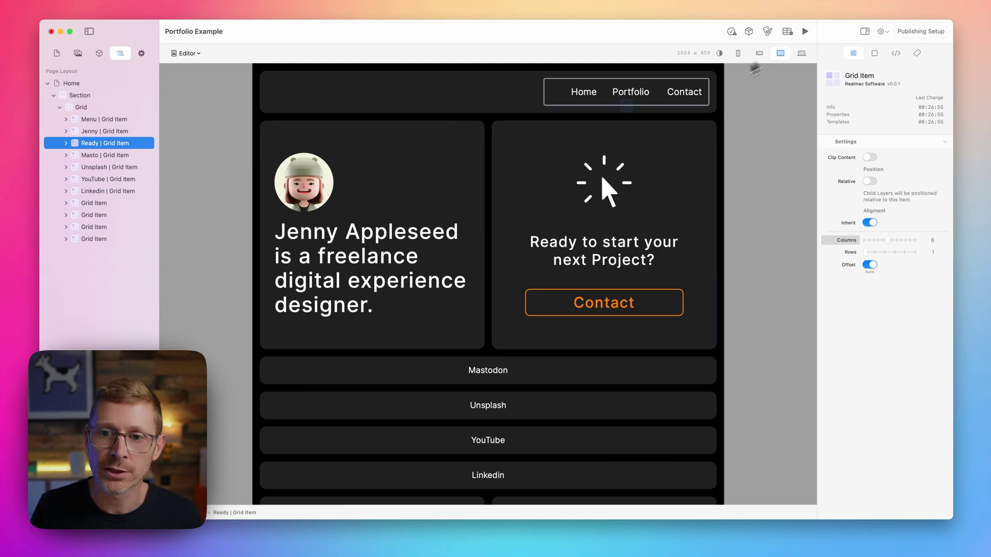
scroll(539, 284, "down", 3)
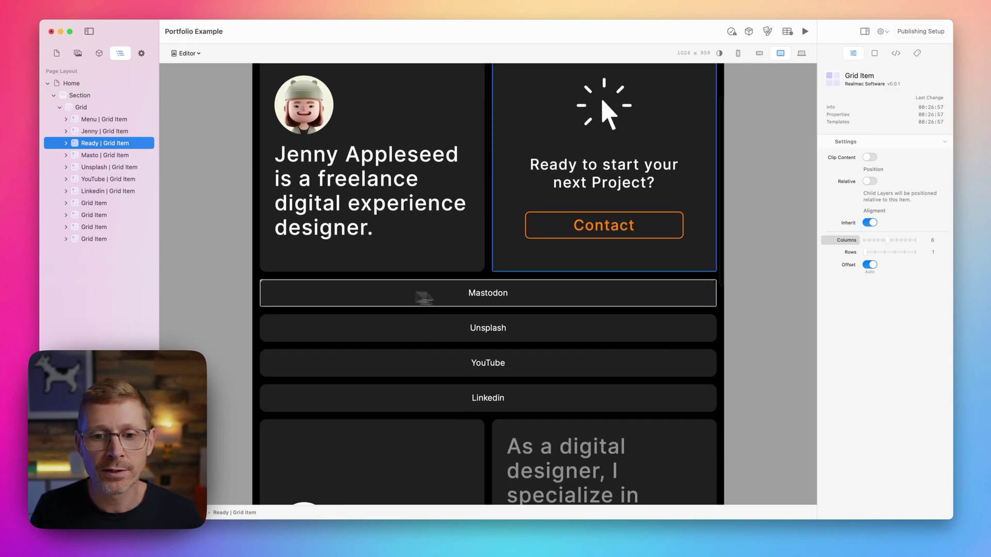
left_click(102, 155)
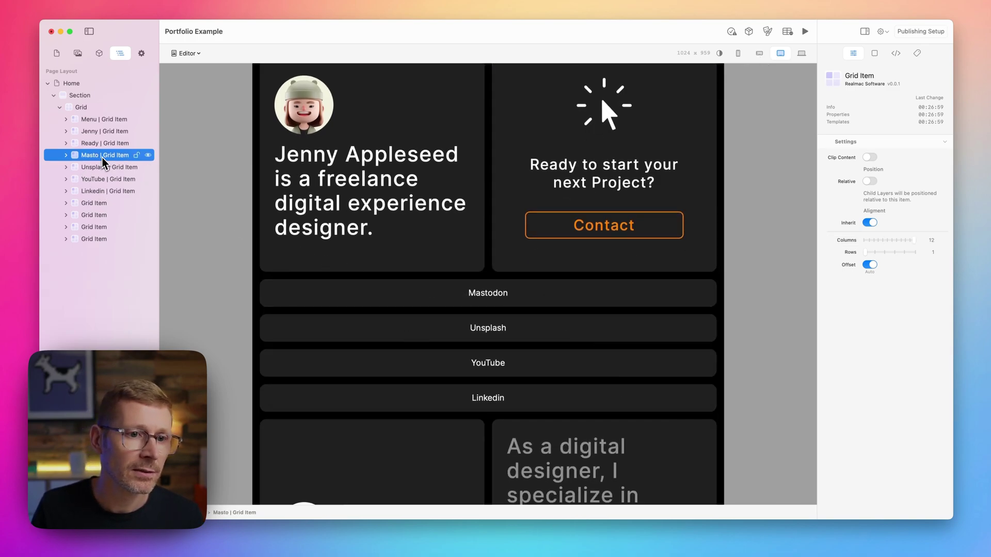
left_click(877, 241)
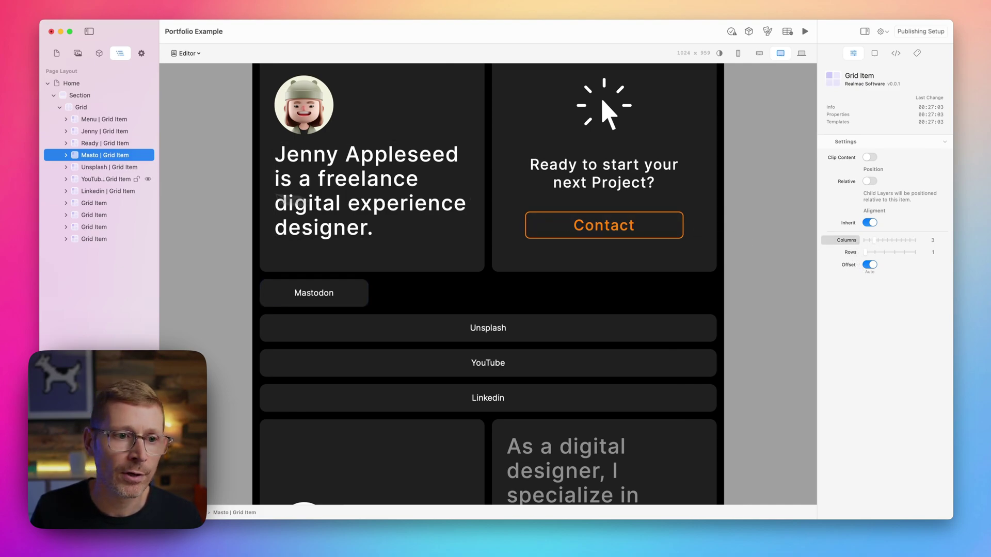
left_click(124, 167)
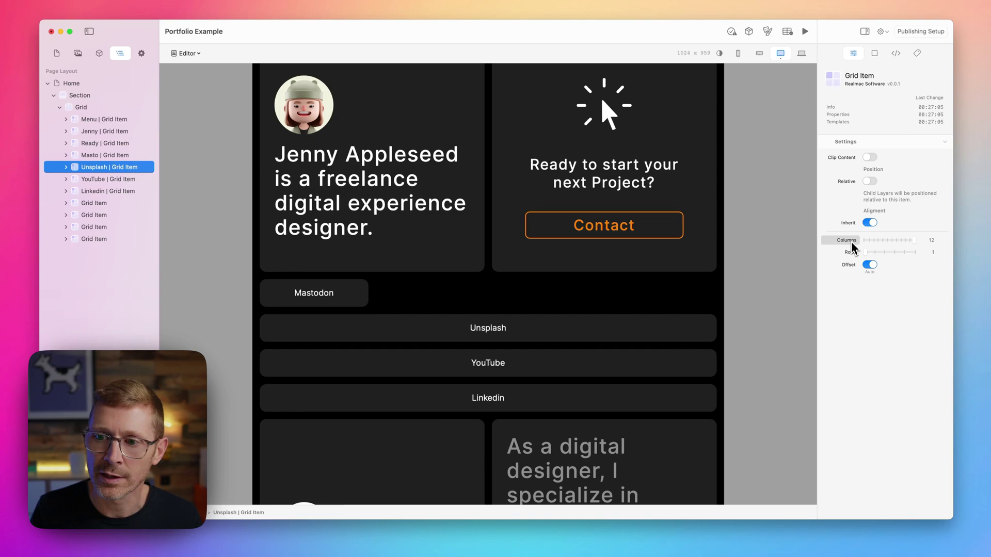
left_click(874, 240)
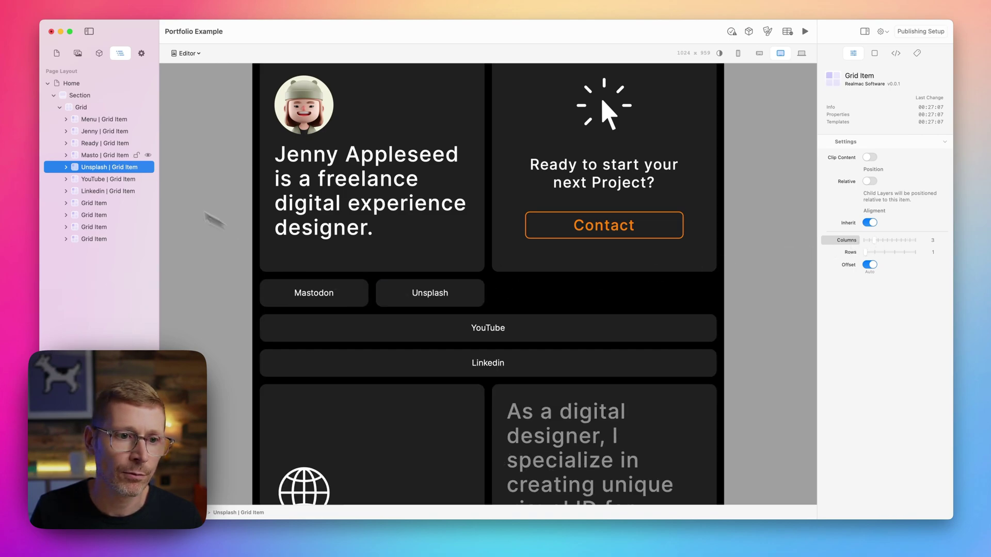
Set the YouTube and Linkedin buttons to 3 columns so all four share one row.
left_click(106, 180)
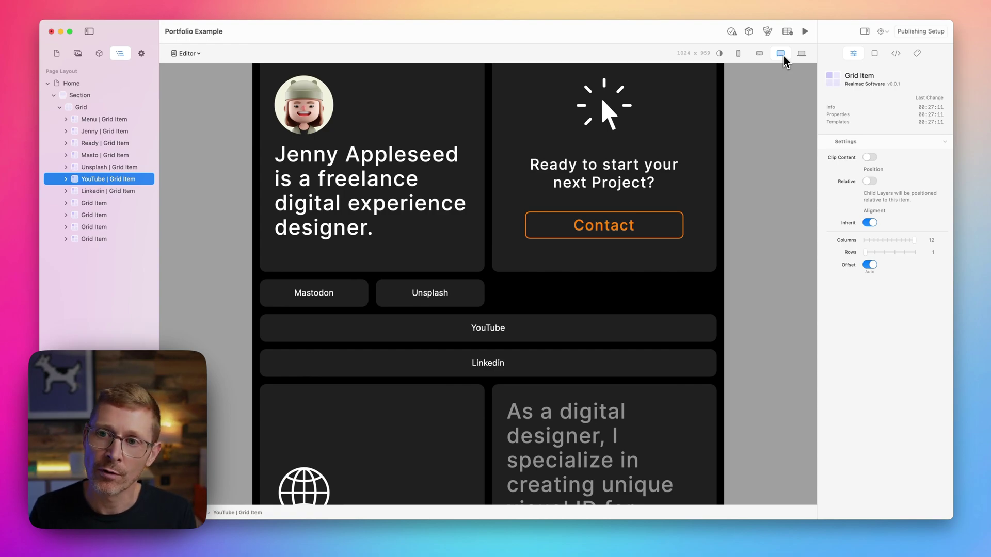
left_click_drag(887, 245, 870, 253)
left_click(99, 192)
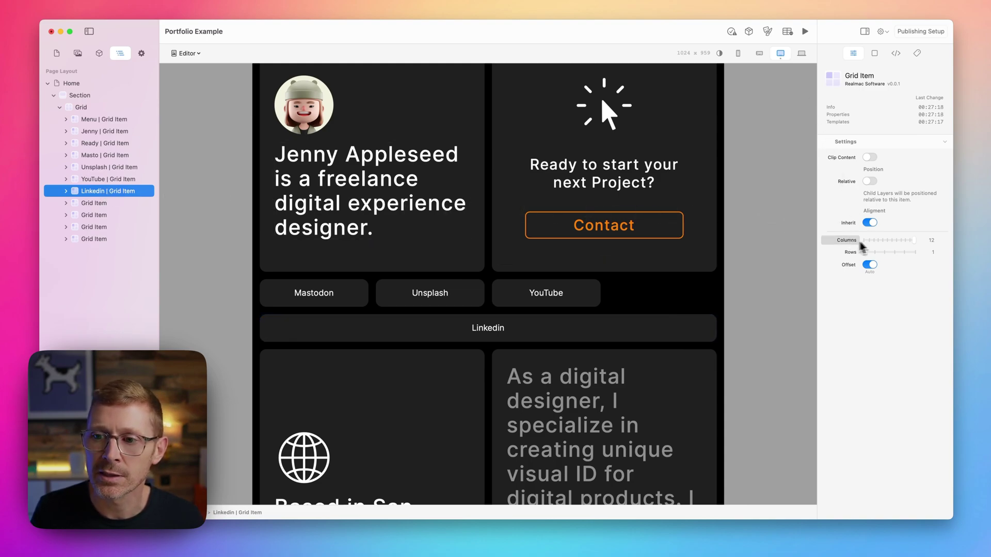
left_click(881, 241)
left_click_drag(880, 246, 875, 248)
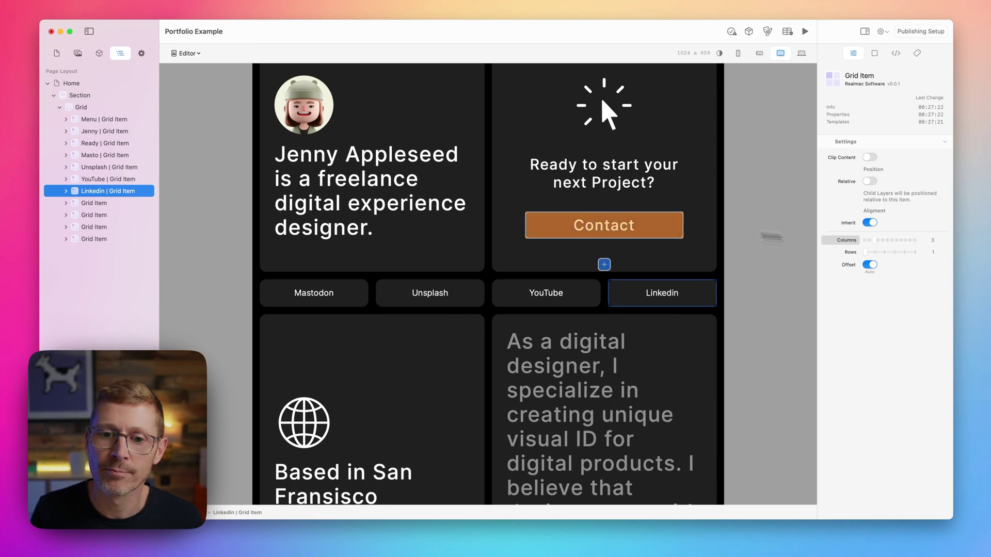
scroll(606, 216, "up", 3)
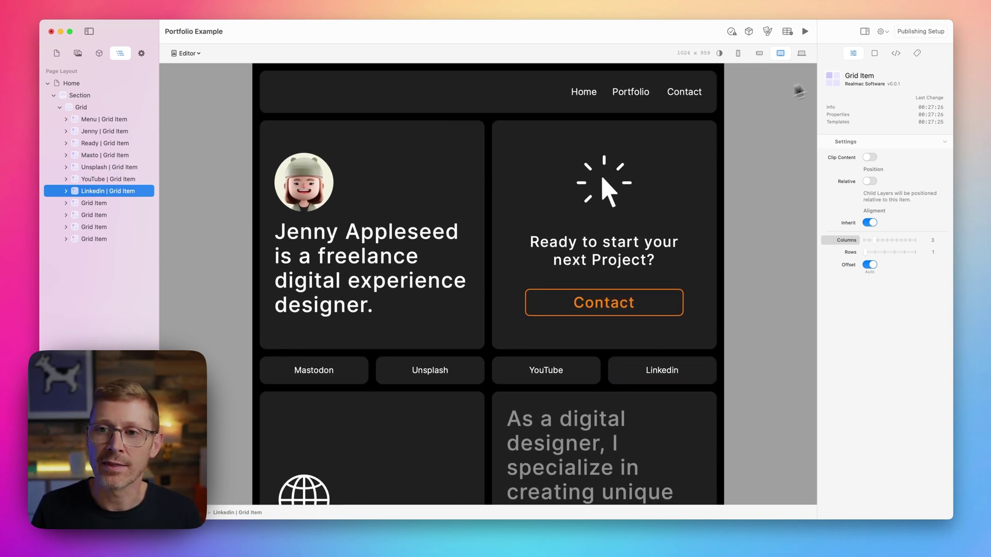
Compare the social buttons at 640 and 1024 widths, ending on the 1280 desktop preview.
left_click(759, 53)
scroll(620, 186, "down", 10)
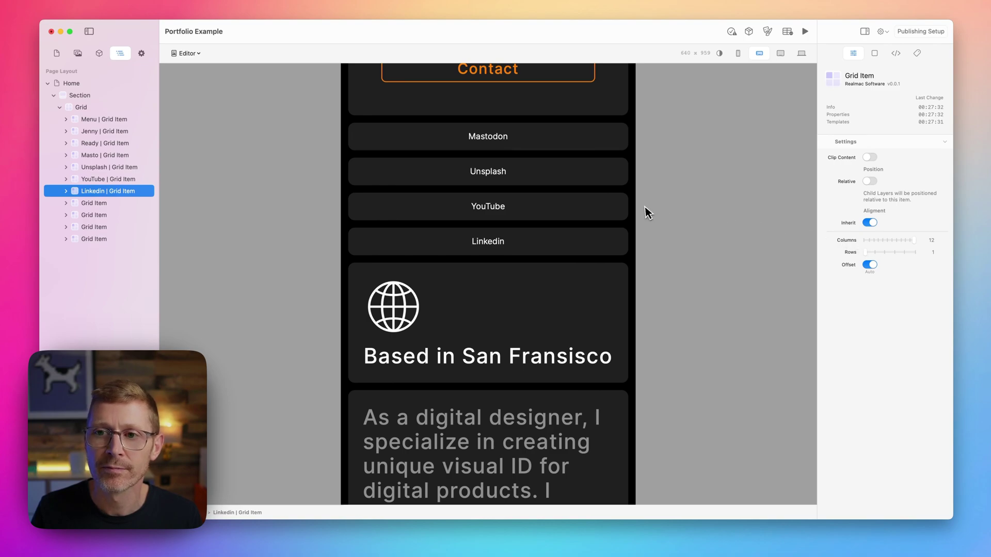
scroll(645, 208, "up", 3)
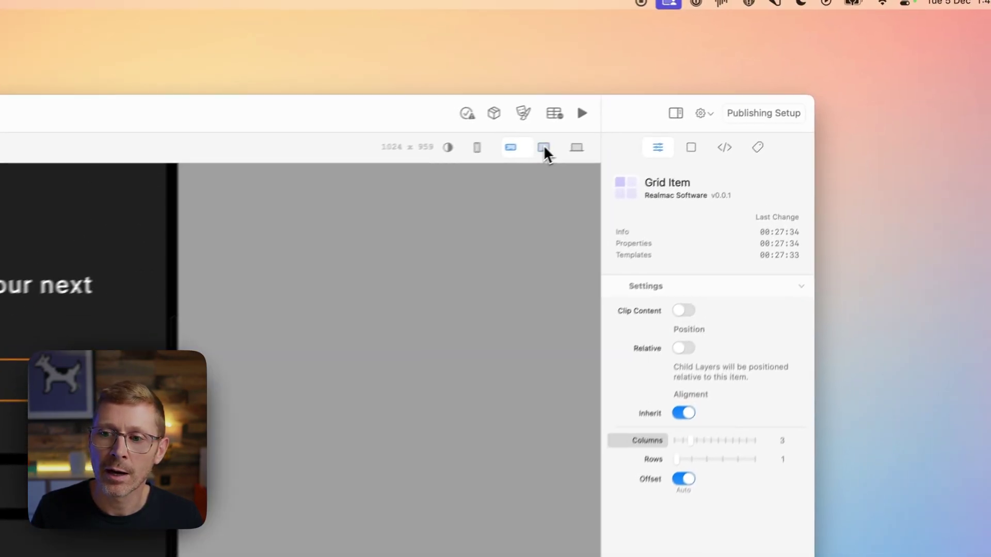
left_click(780, 53)
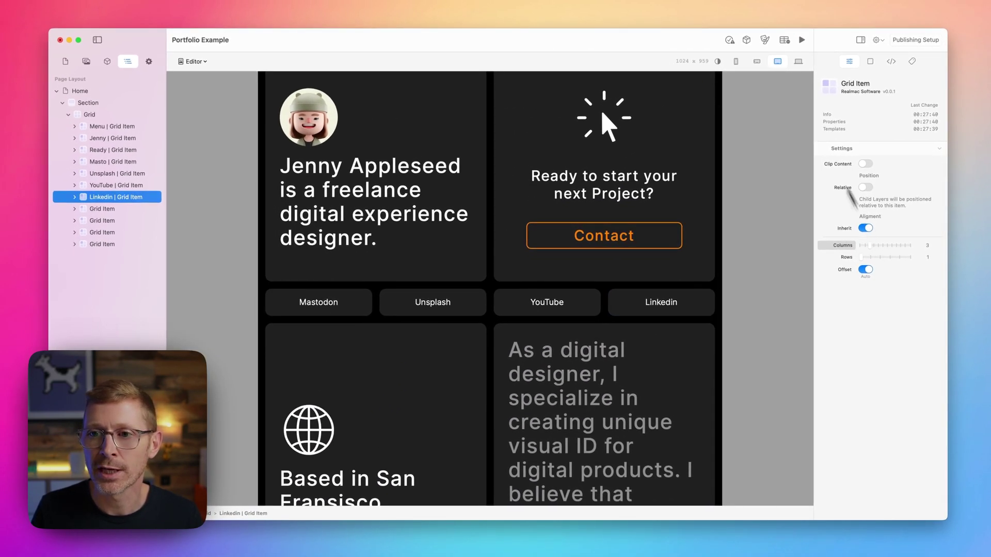
left_click(799, 63)
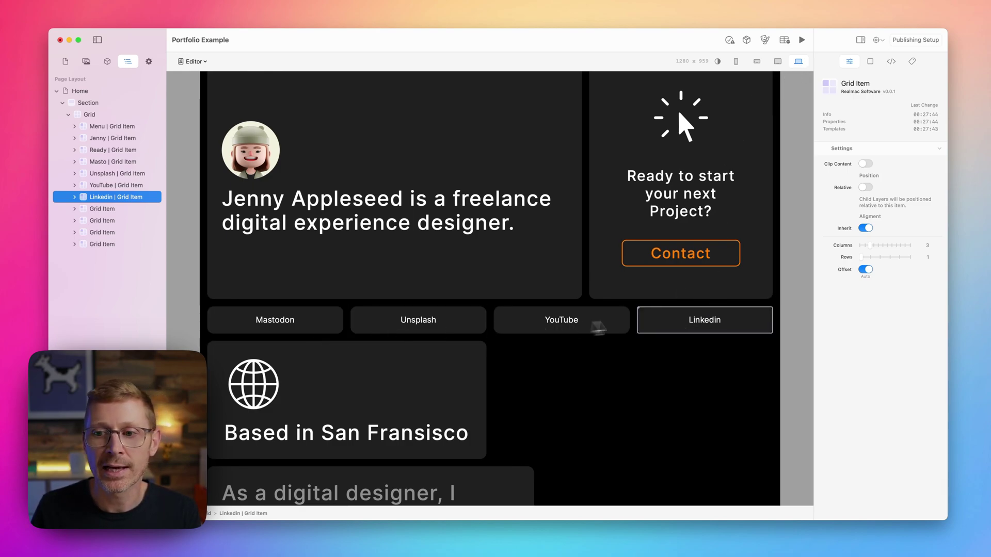
scroll(581, 315, "down", 2)
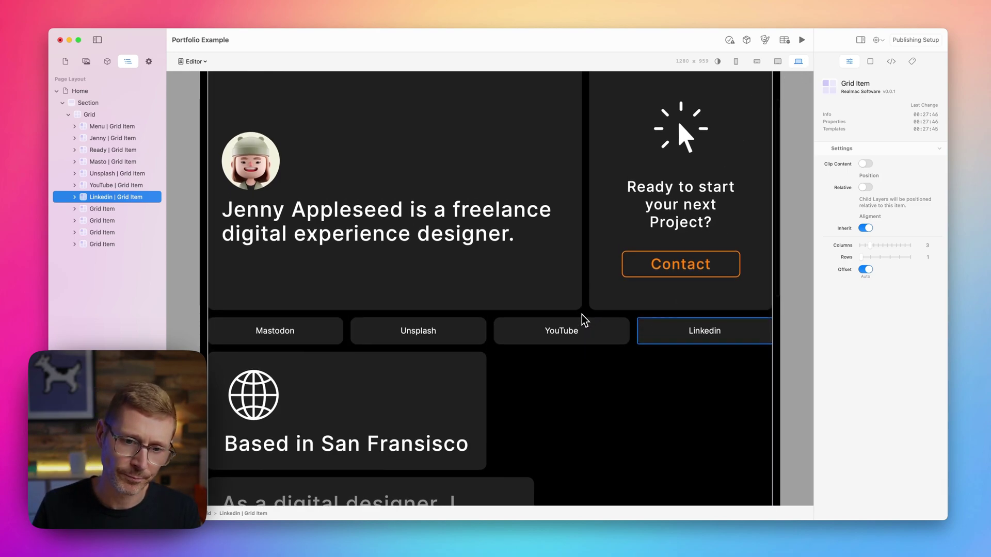
left_click(777, 61)
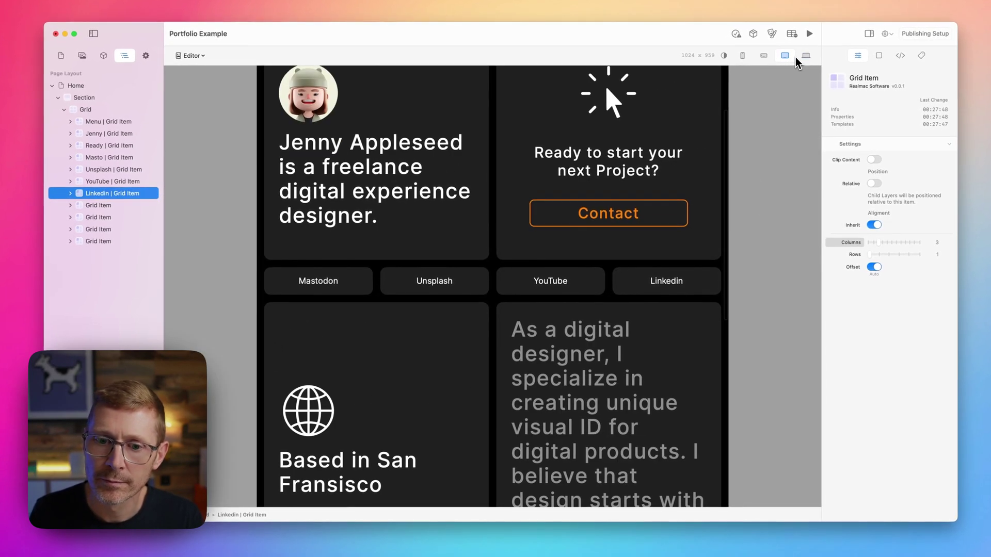
left_click(798, 61)
scroll(686, 203, "down", 5)
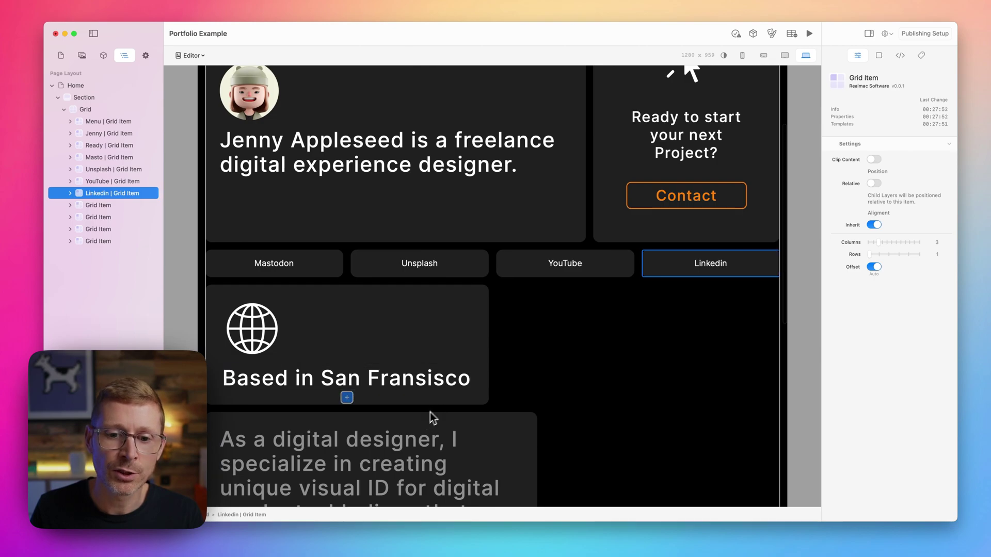
Set the designer text card beside the San Fransisco card to 6 columns.
left_click(109, 217)
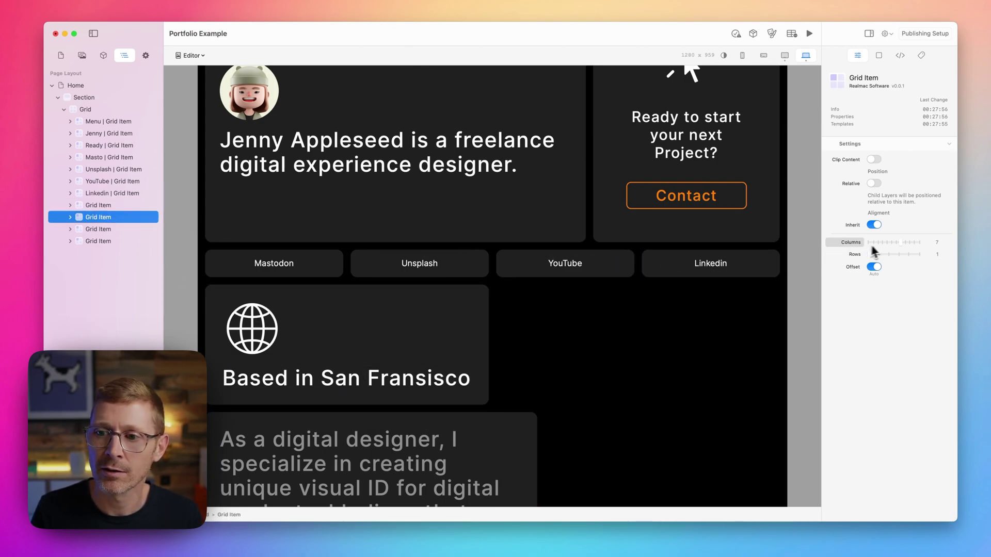
left_click_drag(895, 245, 894, 244)
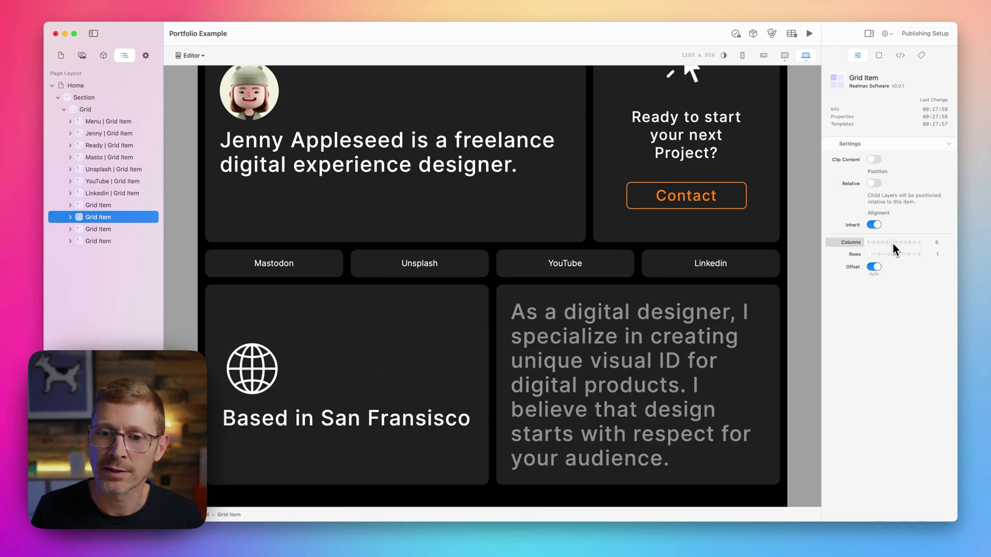
scroll(717, 230, "up", 3)
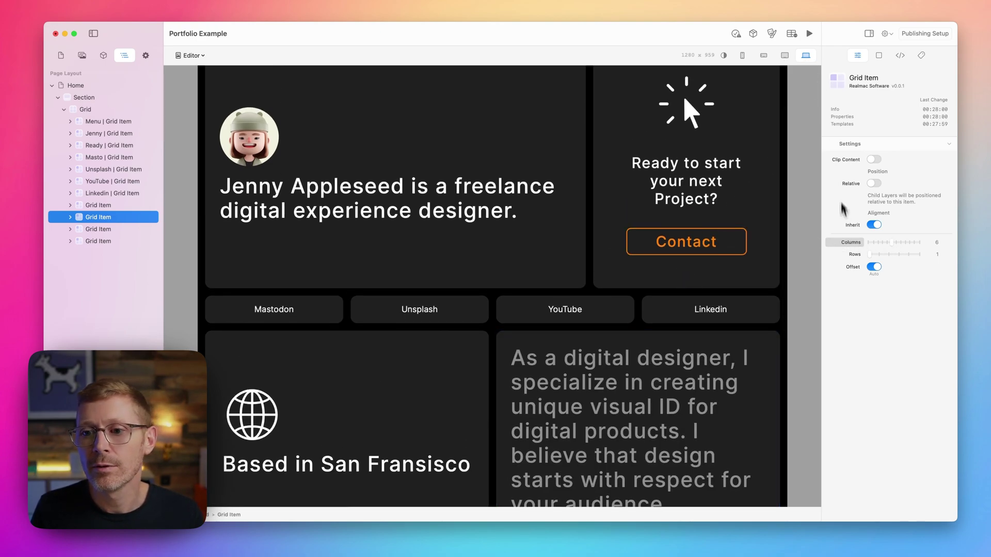
Compare the 640, phone and 1280 previews, returning to the 1024 tablet layout.
left_click(784, 55)
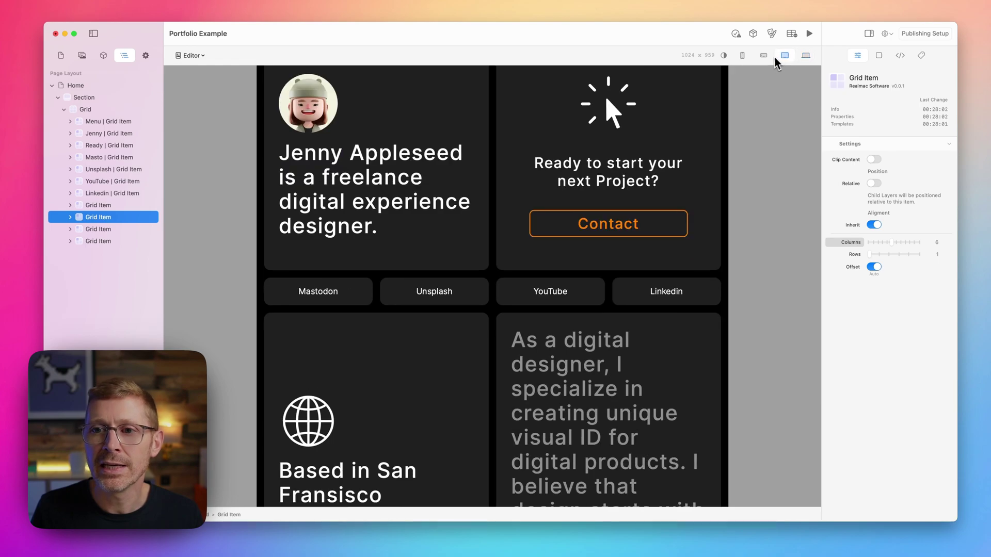
left_click(764, 55)
left_click(743, 55)
left_click(763, 55)
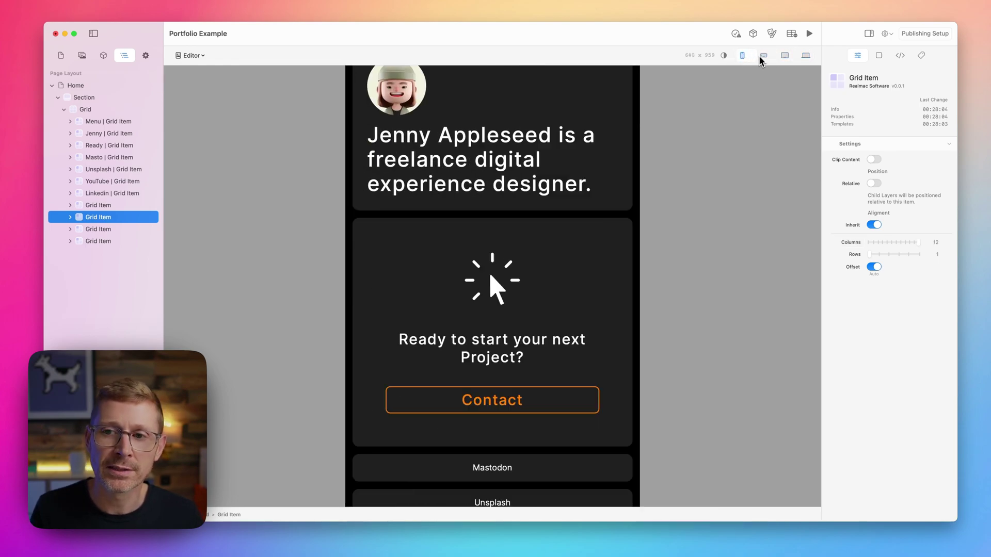
left_click(787, 57)
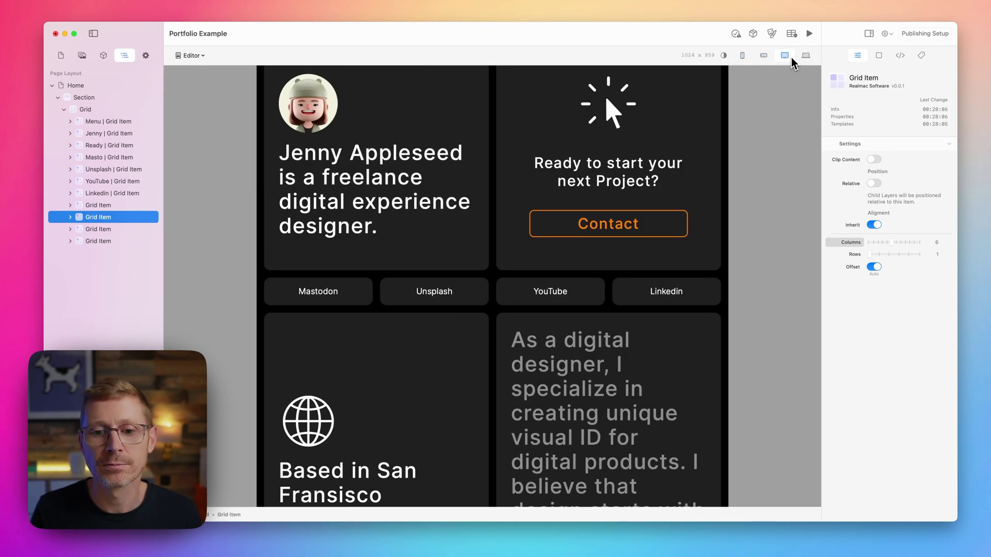
left_click(803, 58)
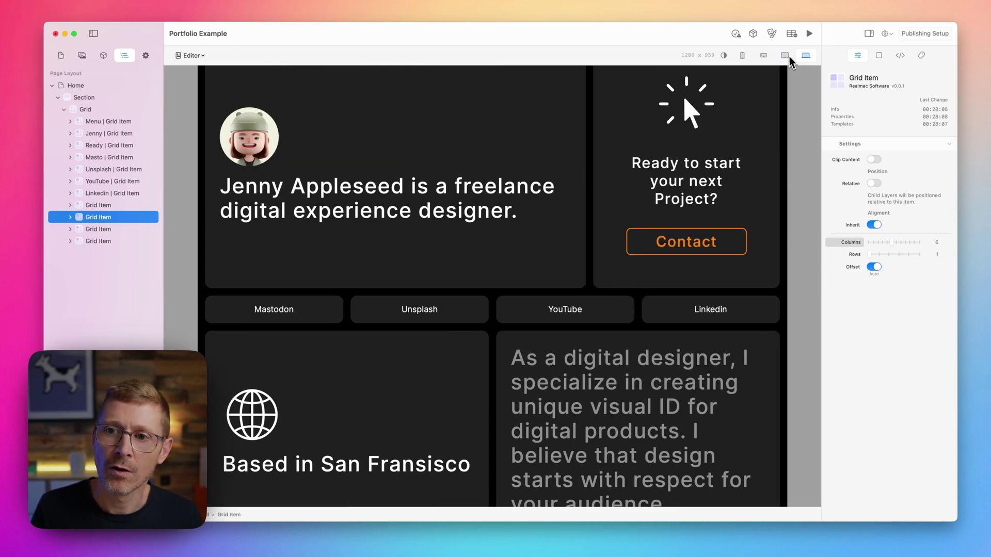
left_click(785, 55)
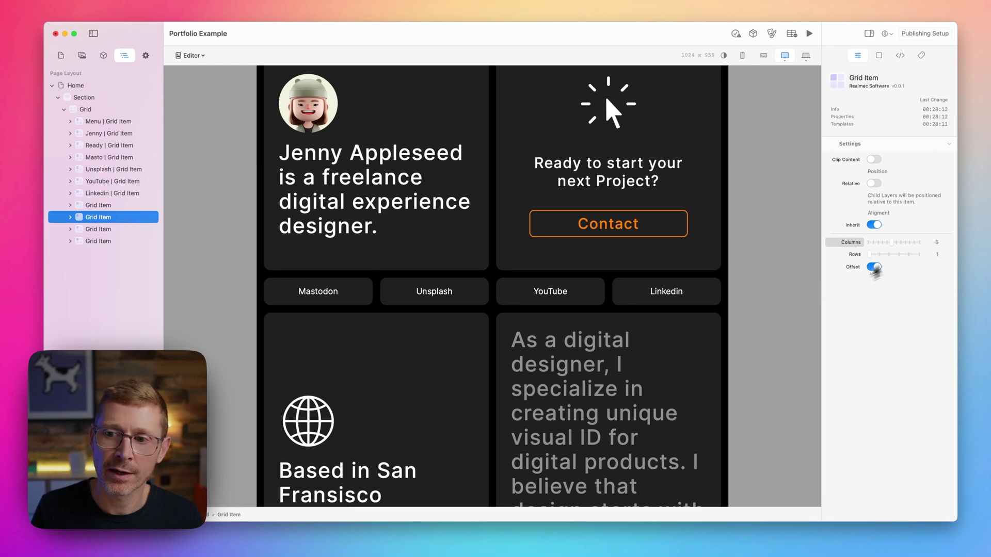
Make the Based in San Fransisco and designer paragraph blocks span 12 columns, then check 640 width.
left_click(113, 205)
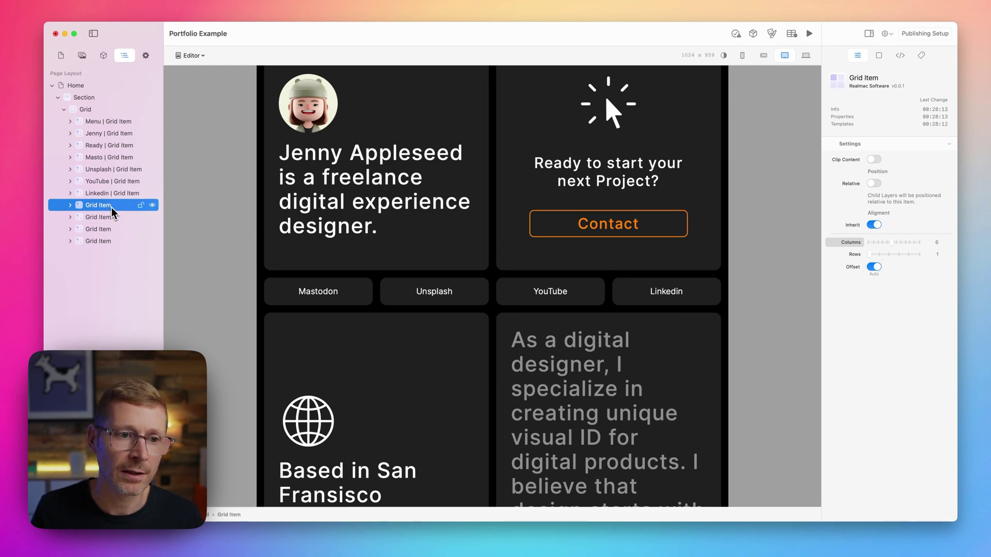
left_click(922, 242)
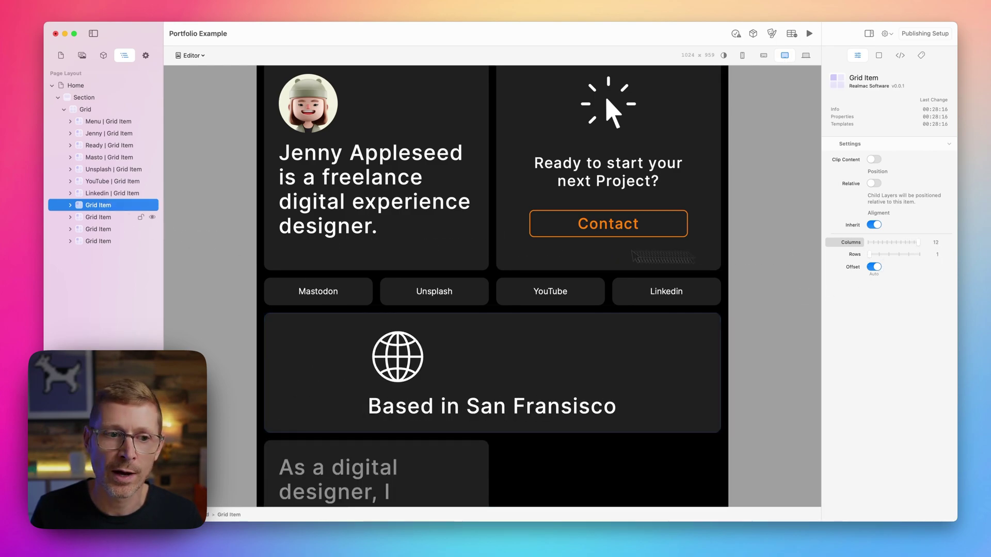
left_click(101, 219)
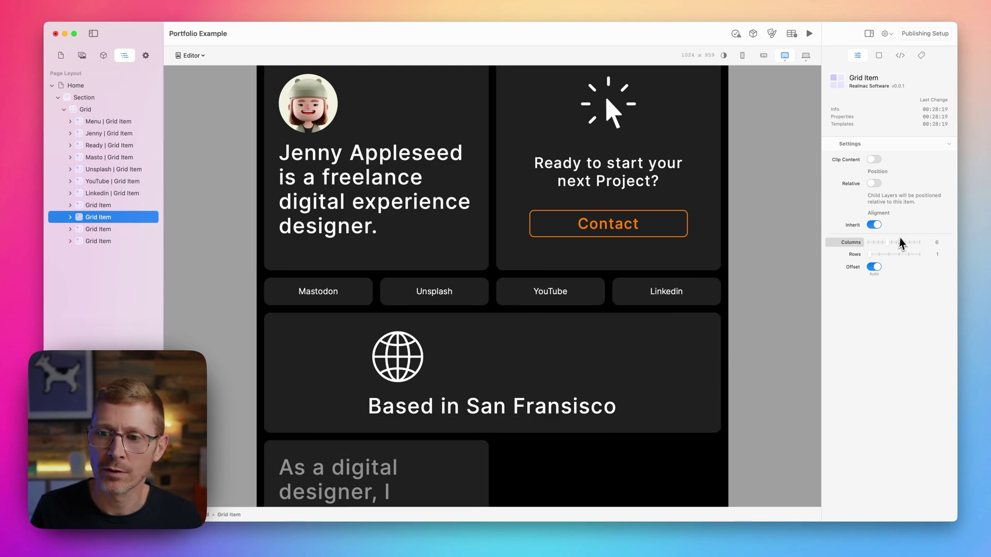
left_click(921, 242)
left_click(765, 55)
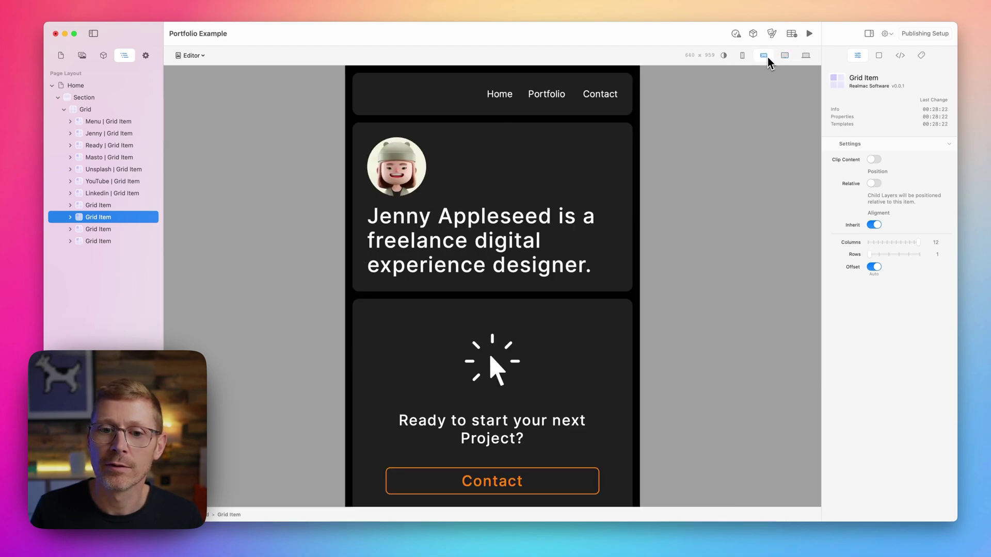
scroll(569, 135, "down", 10)
scroll(571, 135, "up", 7)
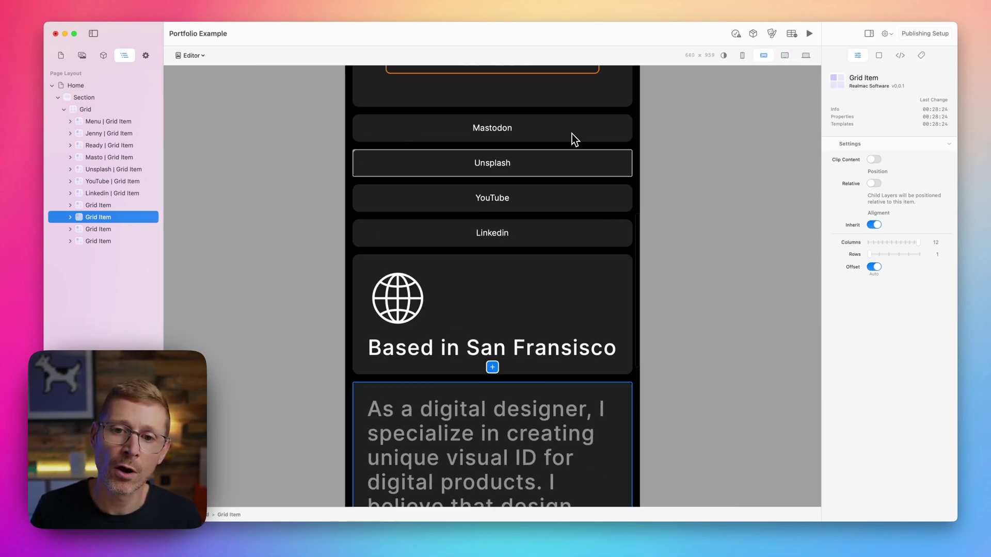
Review the page at 1024 width, then move to the 1280 desktop preview.
left_click(784, 57)
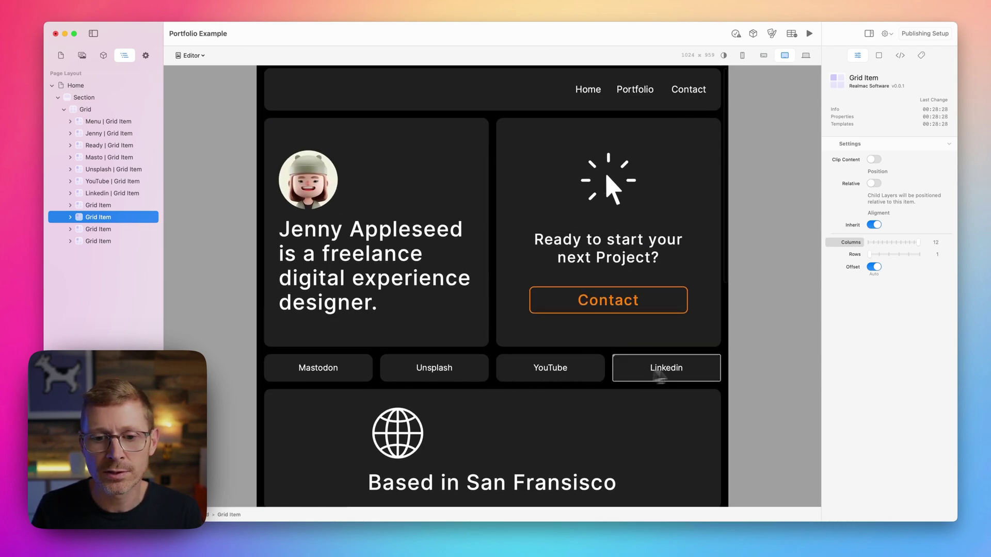
scroll(604, 241, "down", 5)
scroll(684, 272, "up", 5)
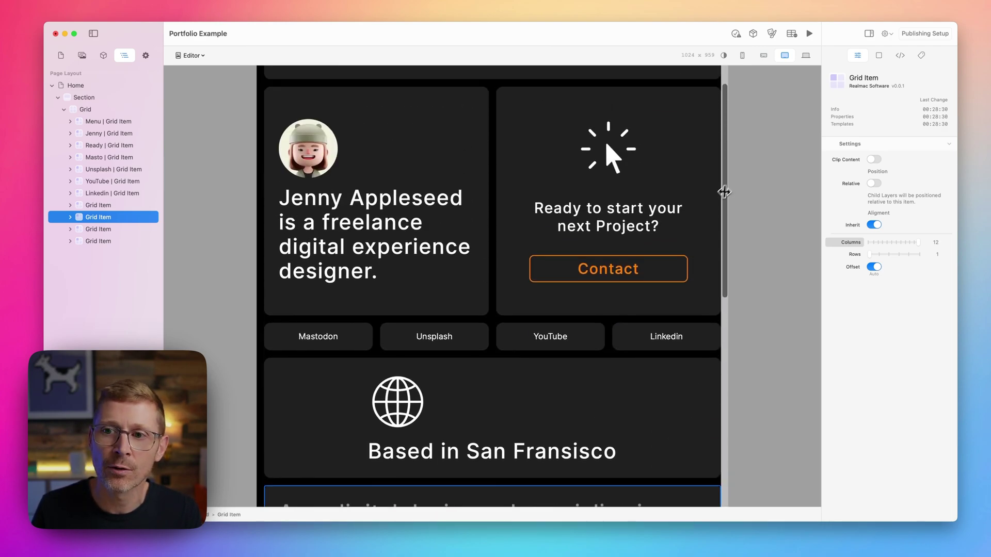
left_click(809, 56)
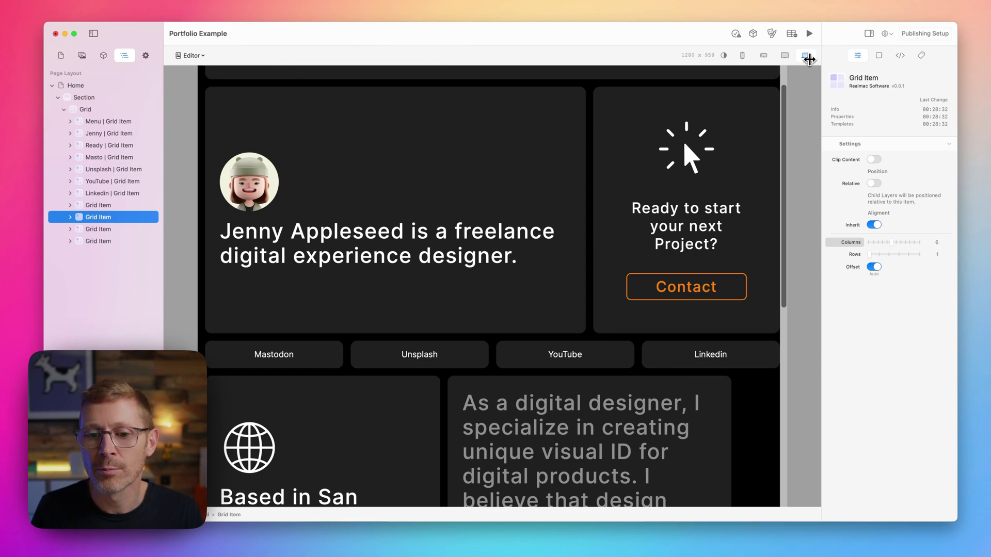
scroll(518, 128, "up", 2)
scroll(523, 253, "down", 3)
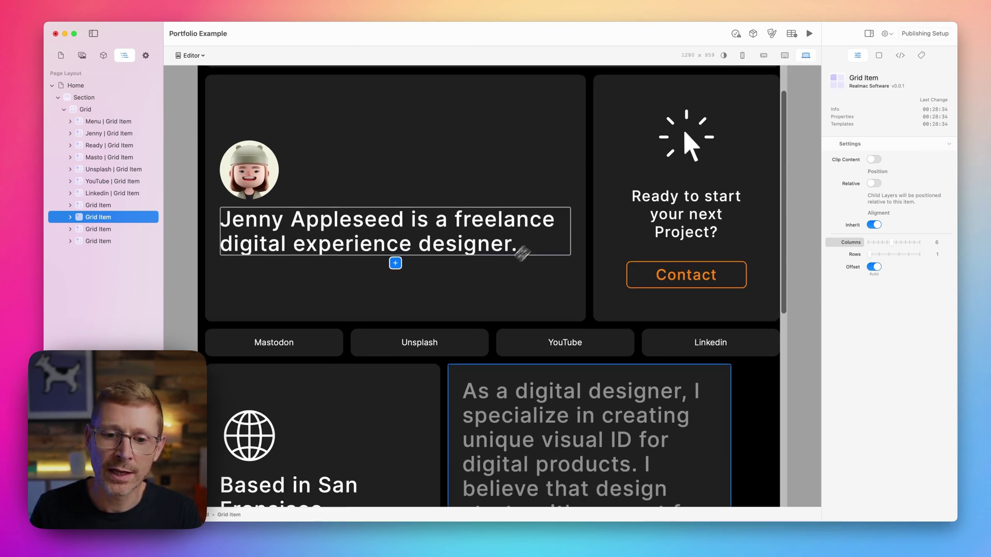
scroll(523, 253, "down", 3)
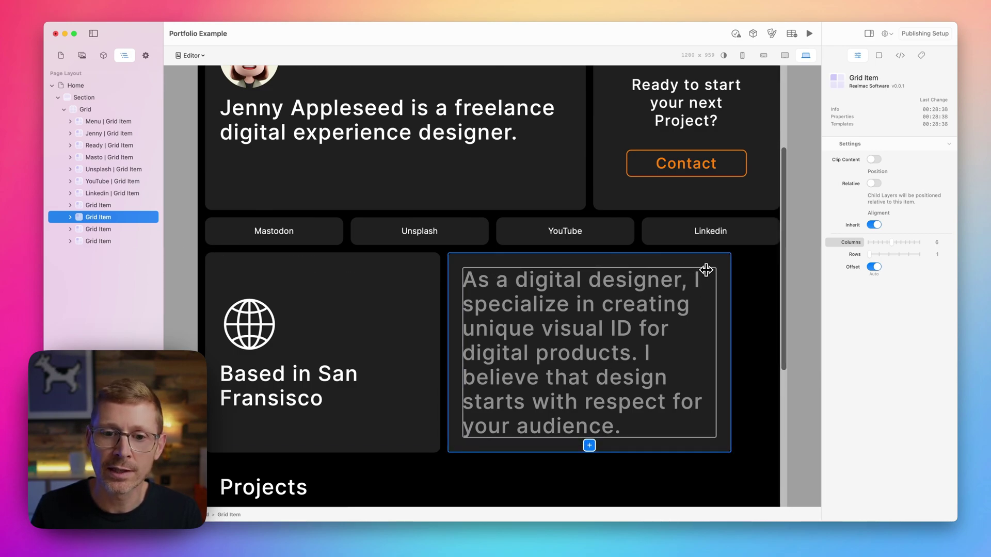
Widen the designer paragraph's grid item from 6 to 7 columns at desktop width.
left_click(97, 232)
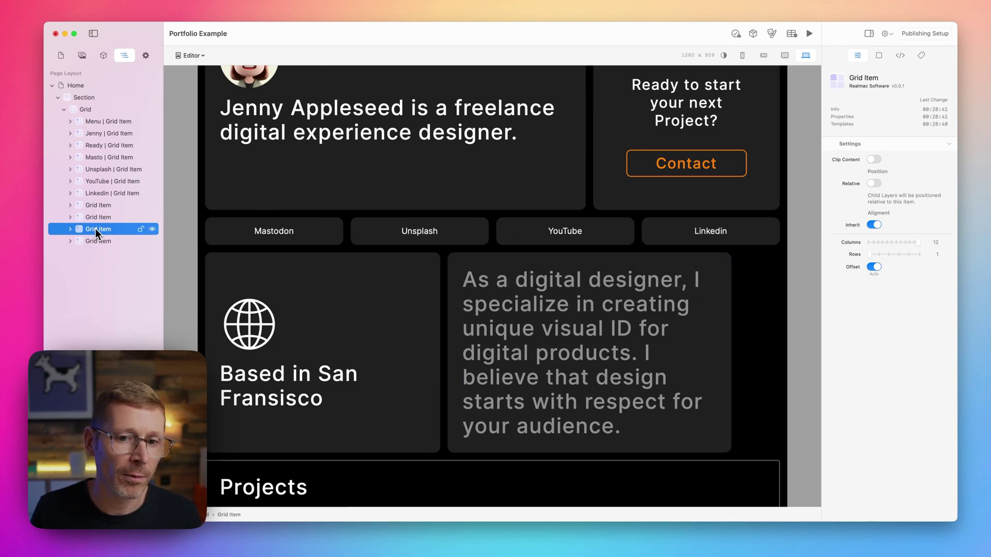
left_click(100, 219)
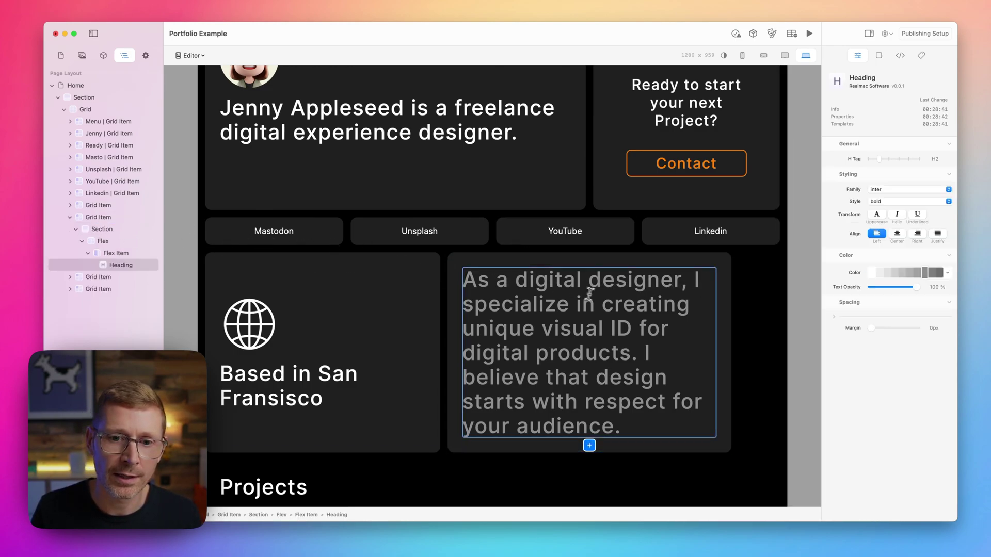
left_click(99, 219)
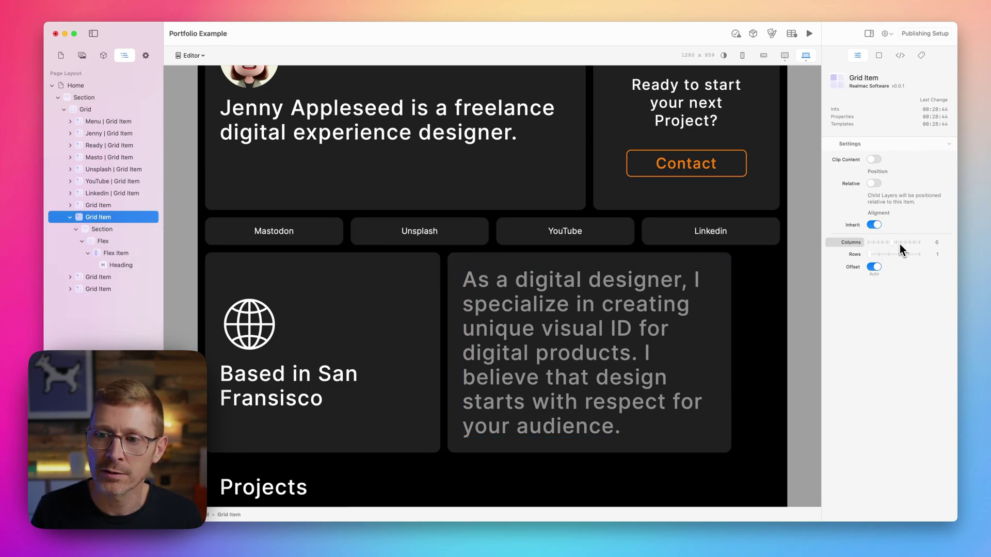
left_click_drag(900, 243, 897, 244)
scroll(699, 234, "up", 5)
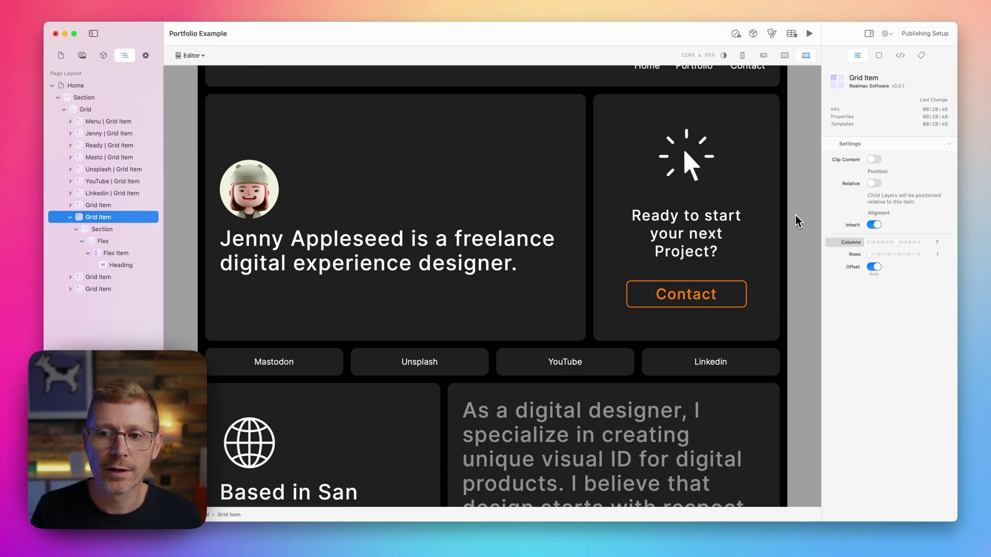
scroll(765, 215, "up", 2)
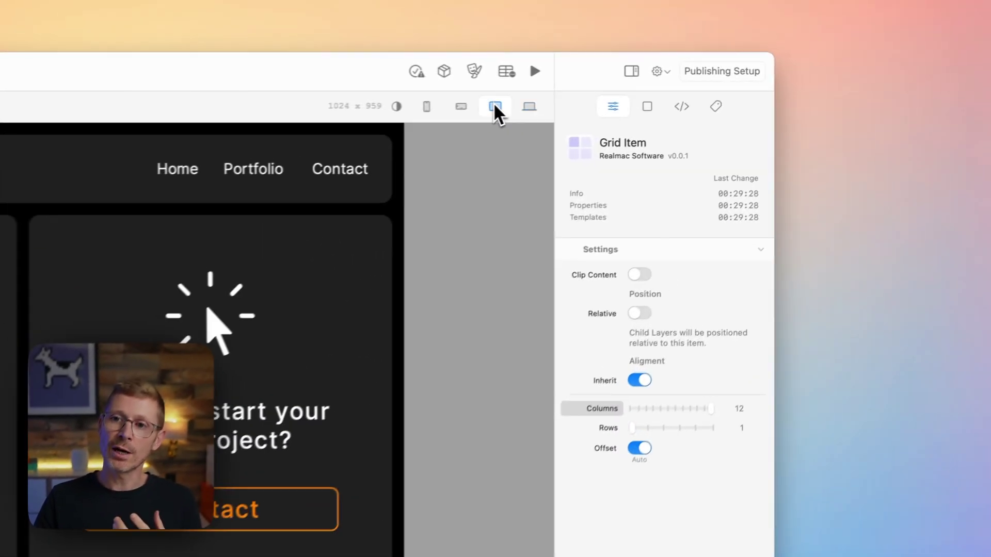
left_click(733, 84)
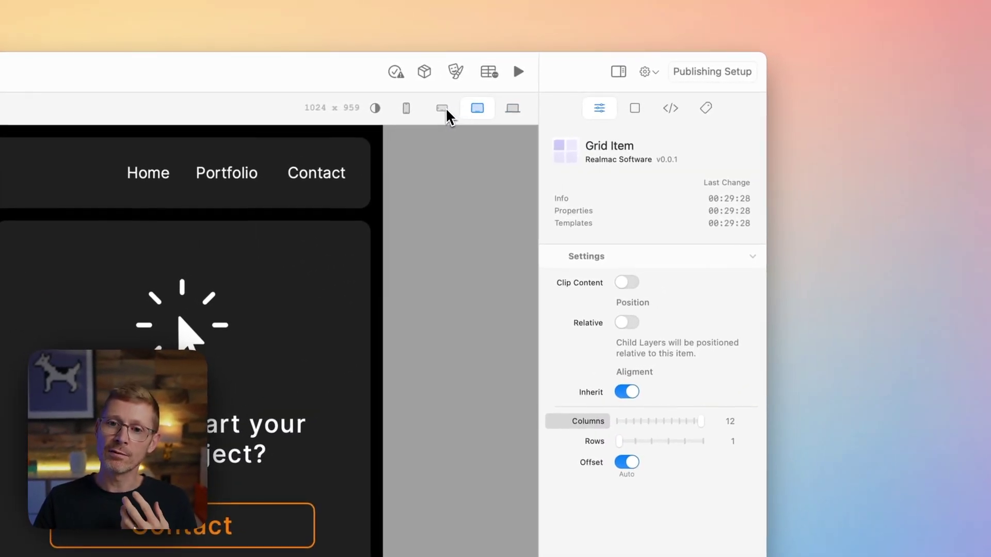
left_click(715, 86)
left_click(405, 110)
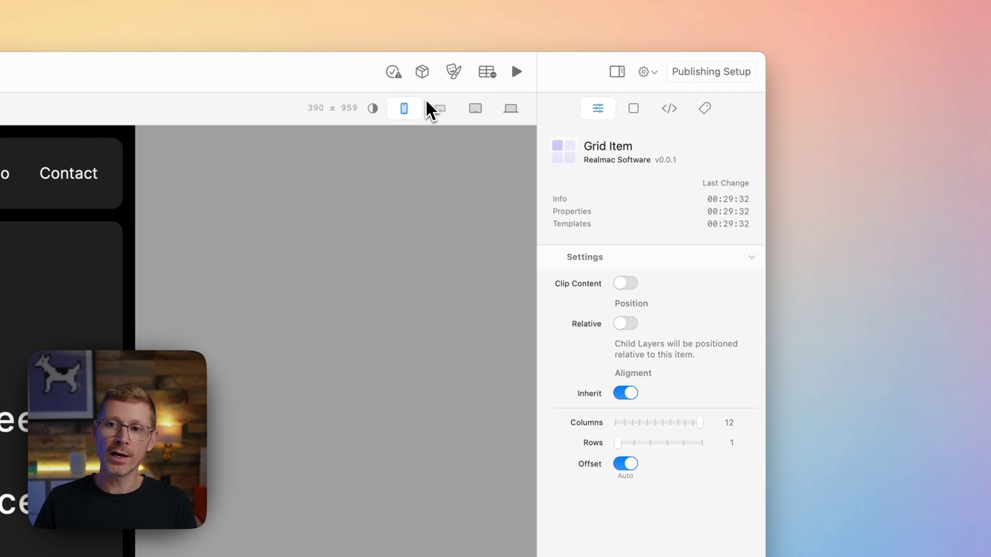
left_click(438, 108)
left_click(582, 433)
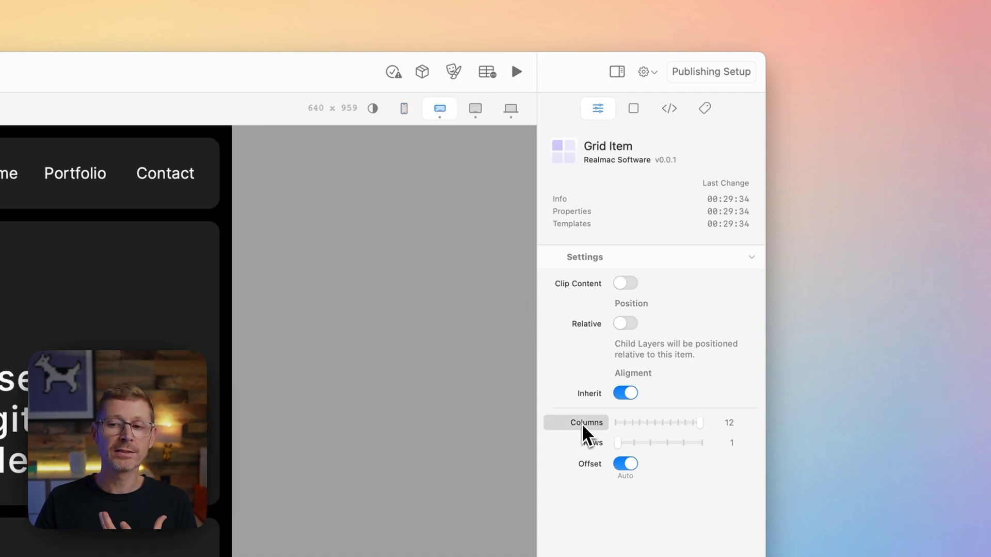
left_click(583, 432)
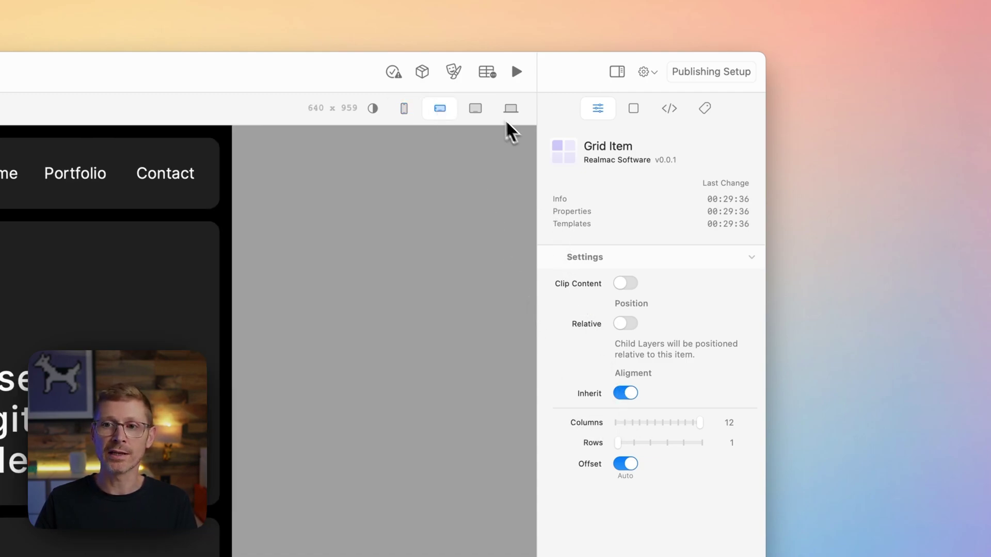
left_click(477, 115)
left_click(506, 113)
left_click(472, 114)
left_click(430, 114)
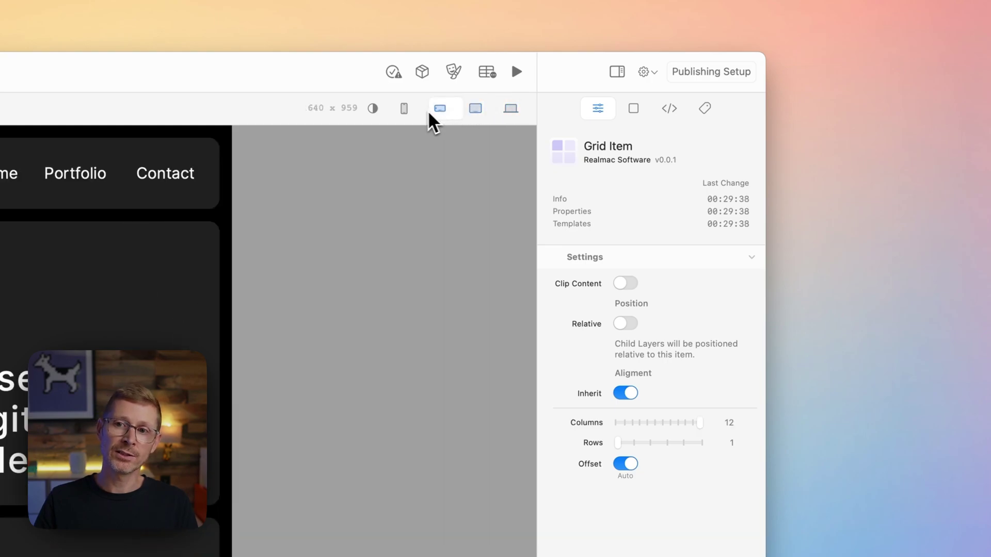
left_click(470, 112)
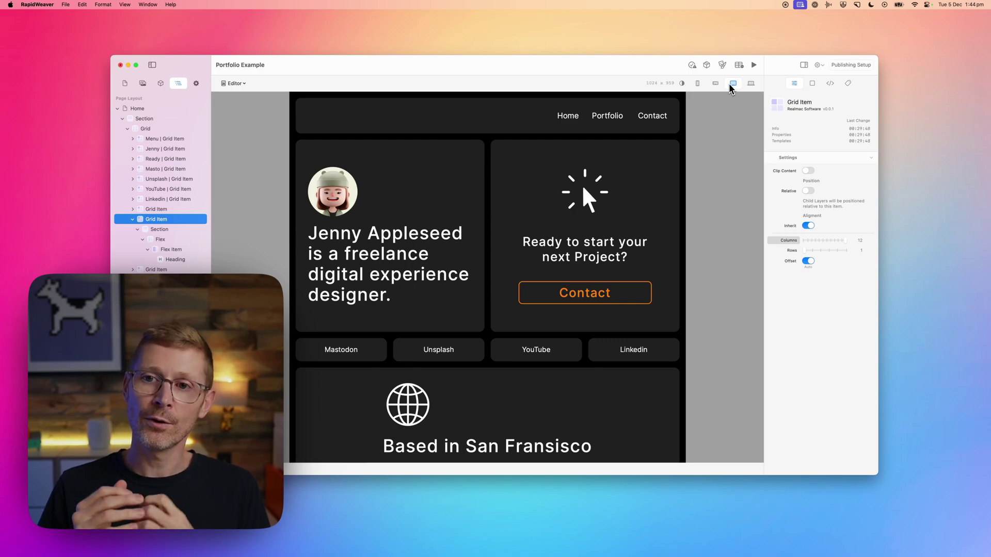
left_click(751, 83)
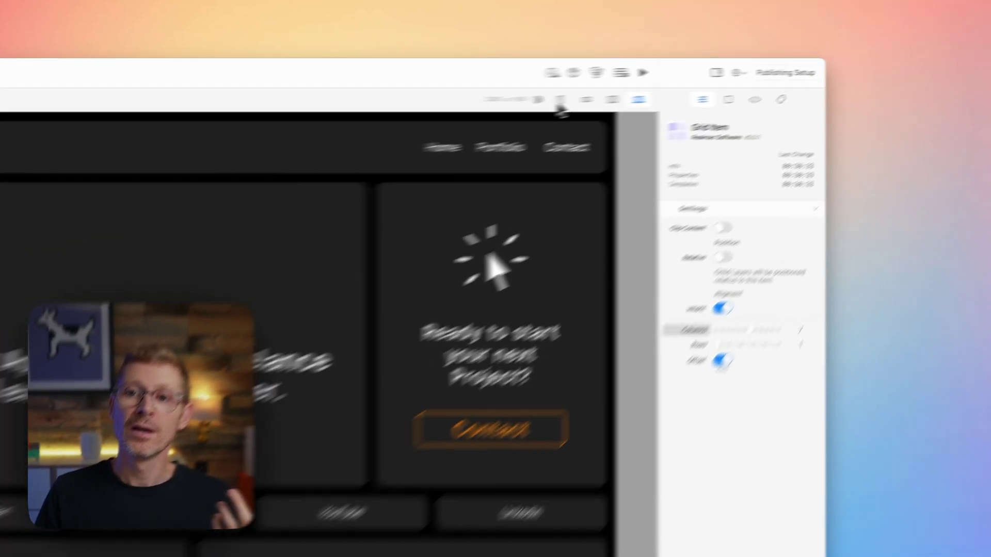
Preview at 640, tablet and desktop widths, widen to about 1138 px, and select the Ready card's click icon.
left_click(715, 83)
left_click(475, 119)
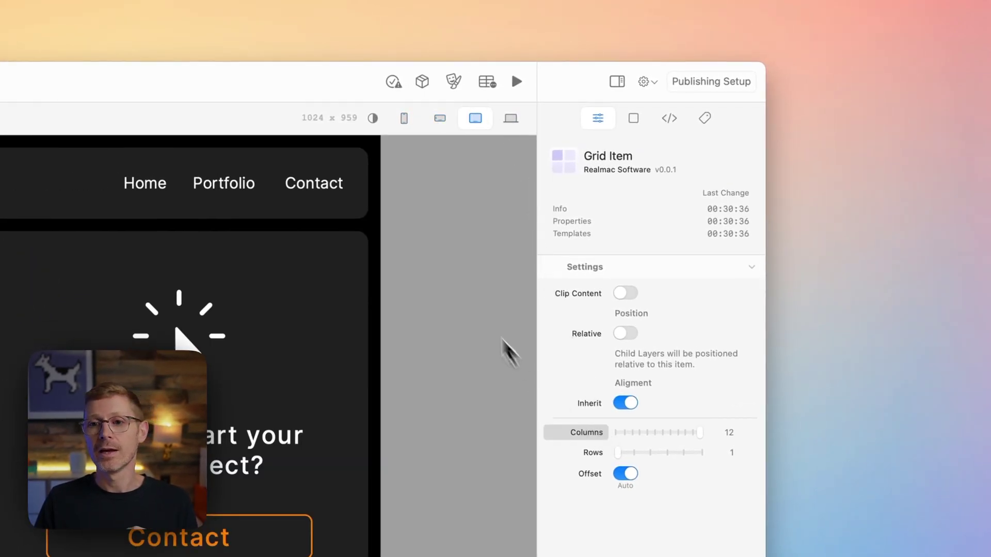
left_click(511, 118)
left_click(475, 120)
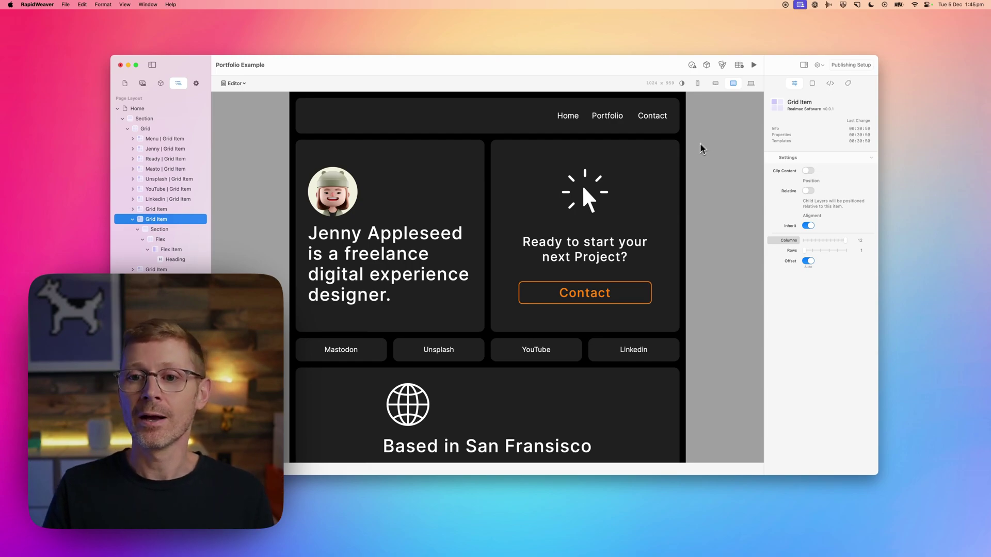
left_click_drag(688, 160, 722, 160)
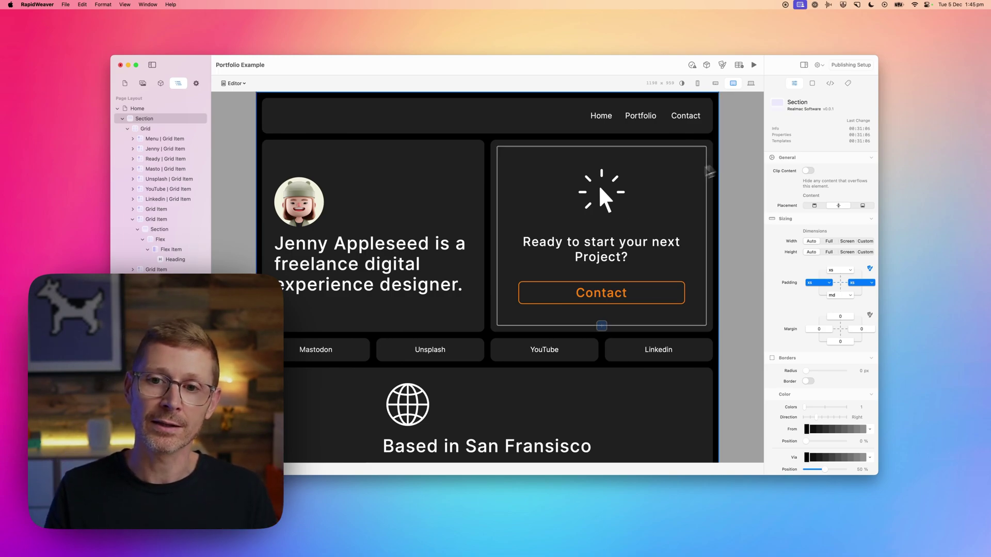
left_click(603, 195)
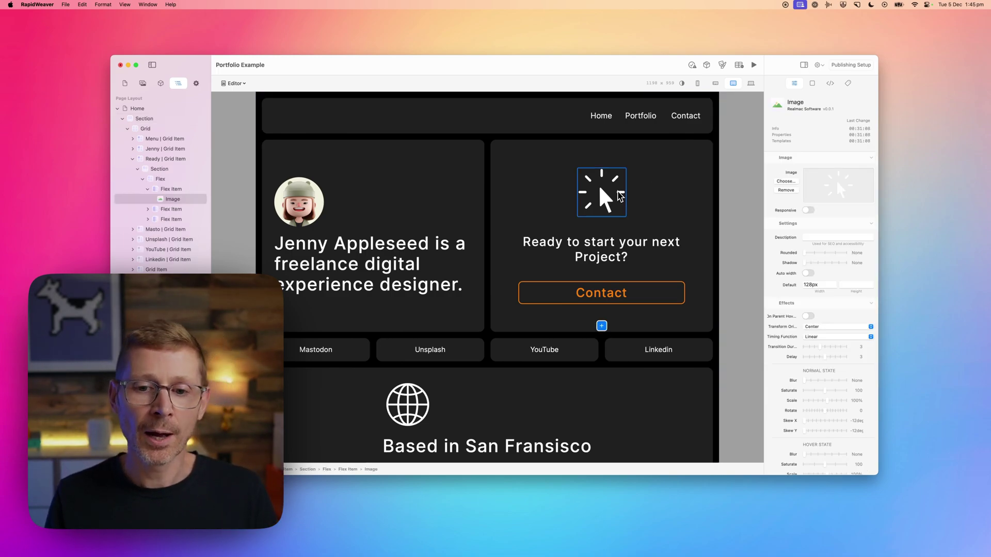